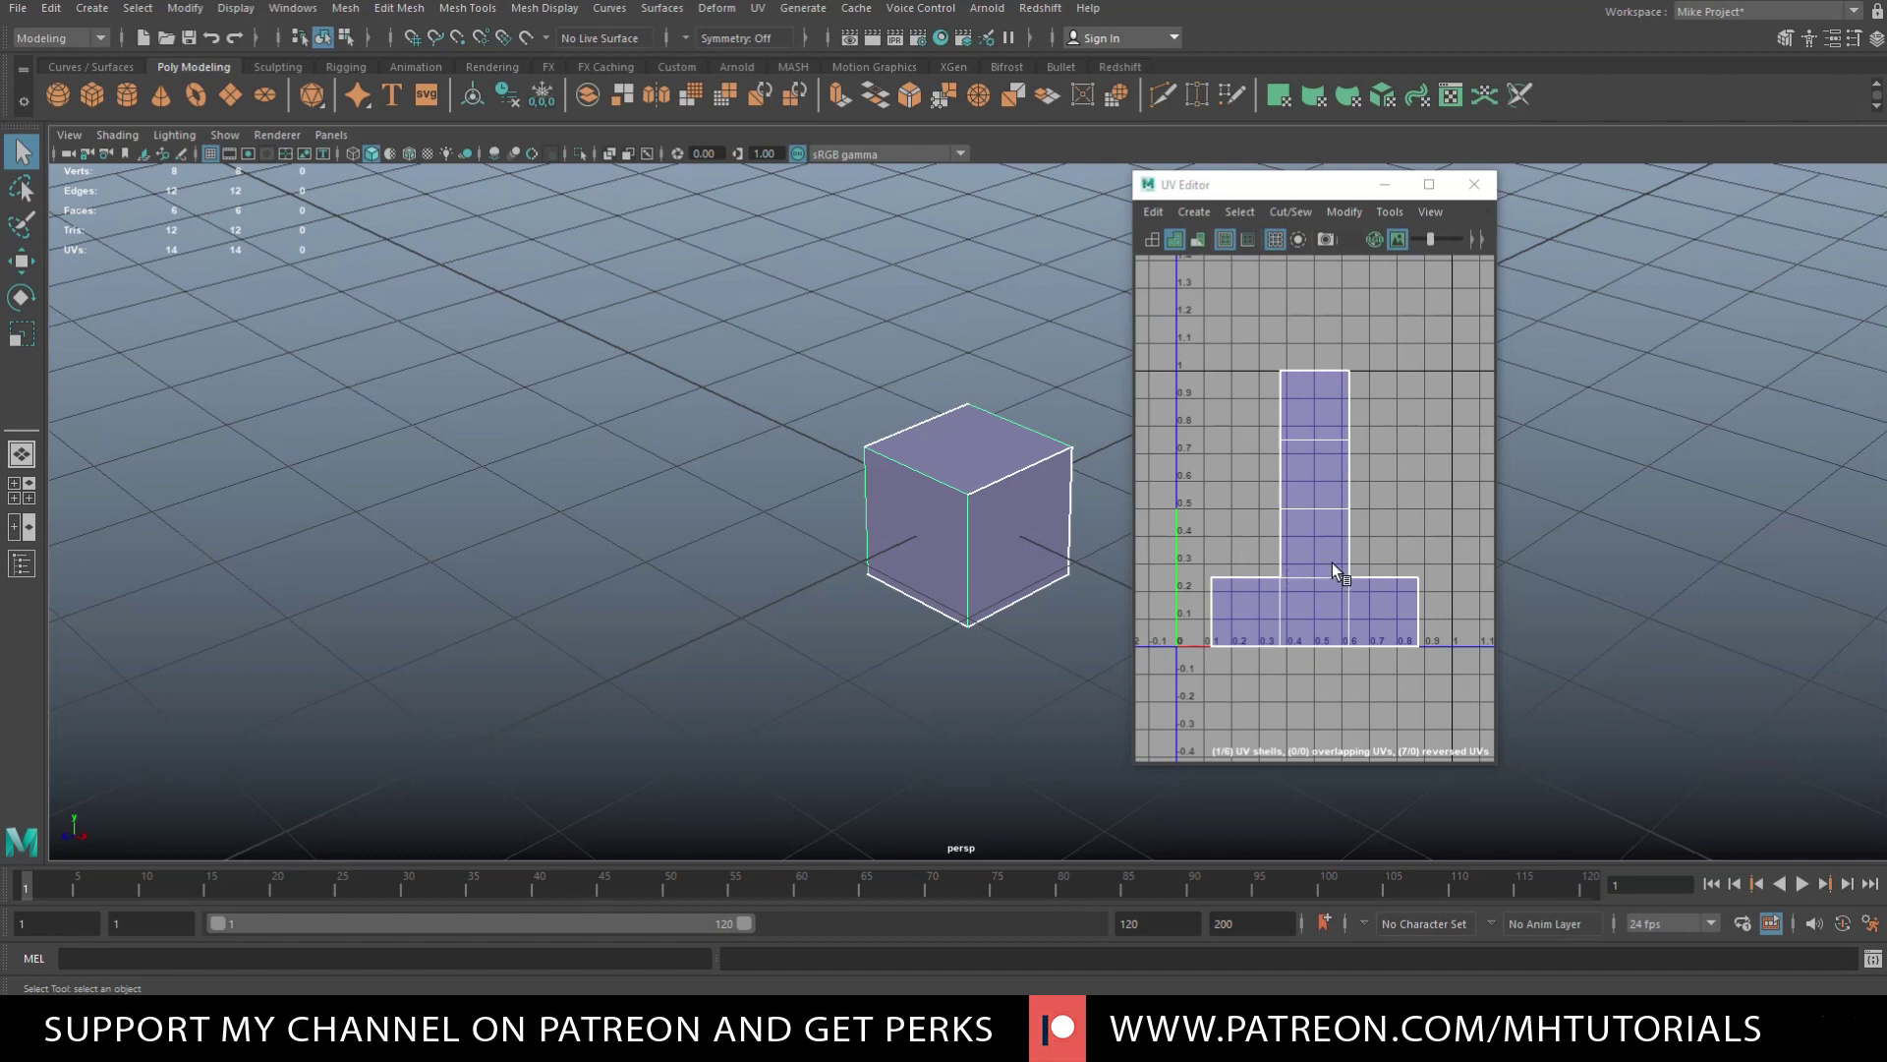
# - Select the whole cube and apply a camera-based UV projection to it
pyautogui.moveTo(958, 469); pyautogui.dragTo(1006, 447, button='right')
pyautogui.click(830, 558)
pyautogui.click(930, 578)
pyautogui.click(758, 7)
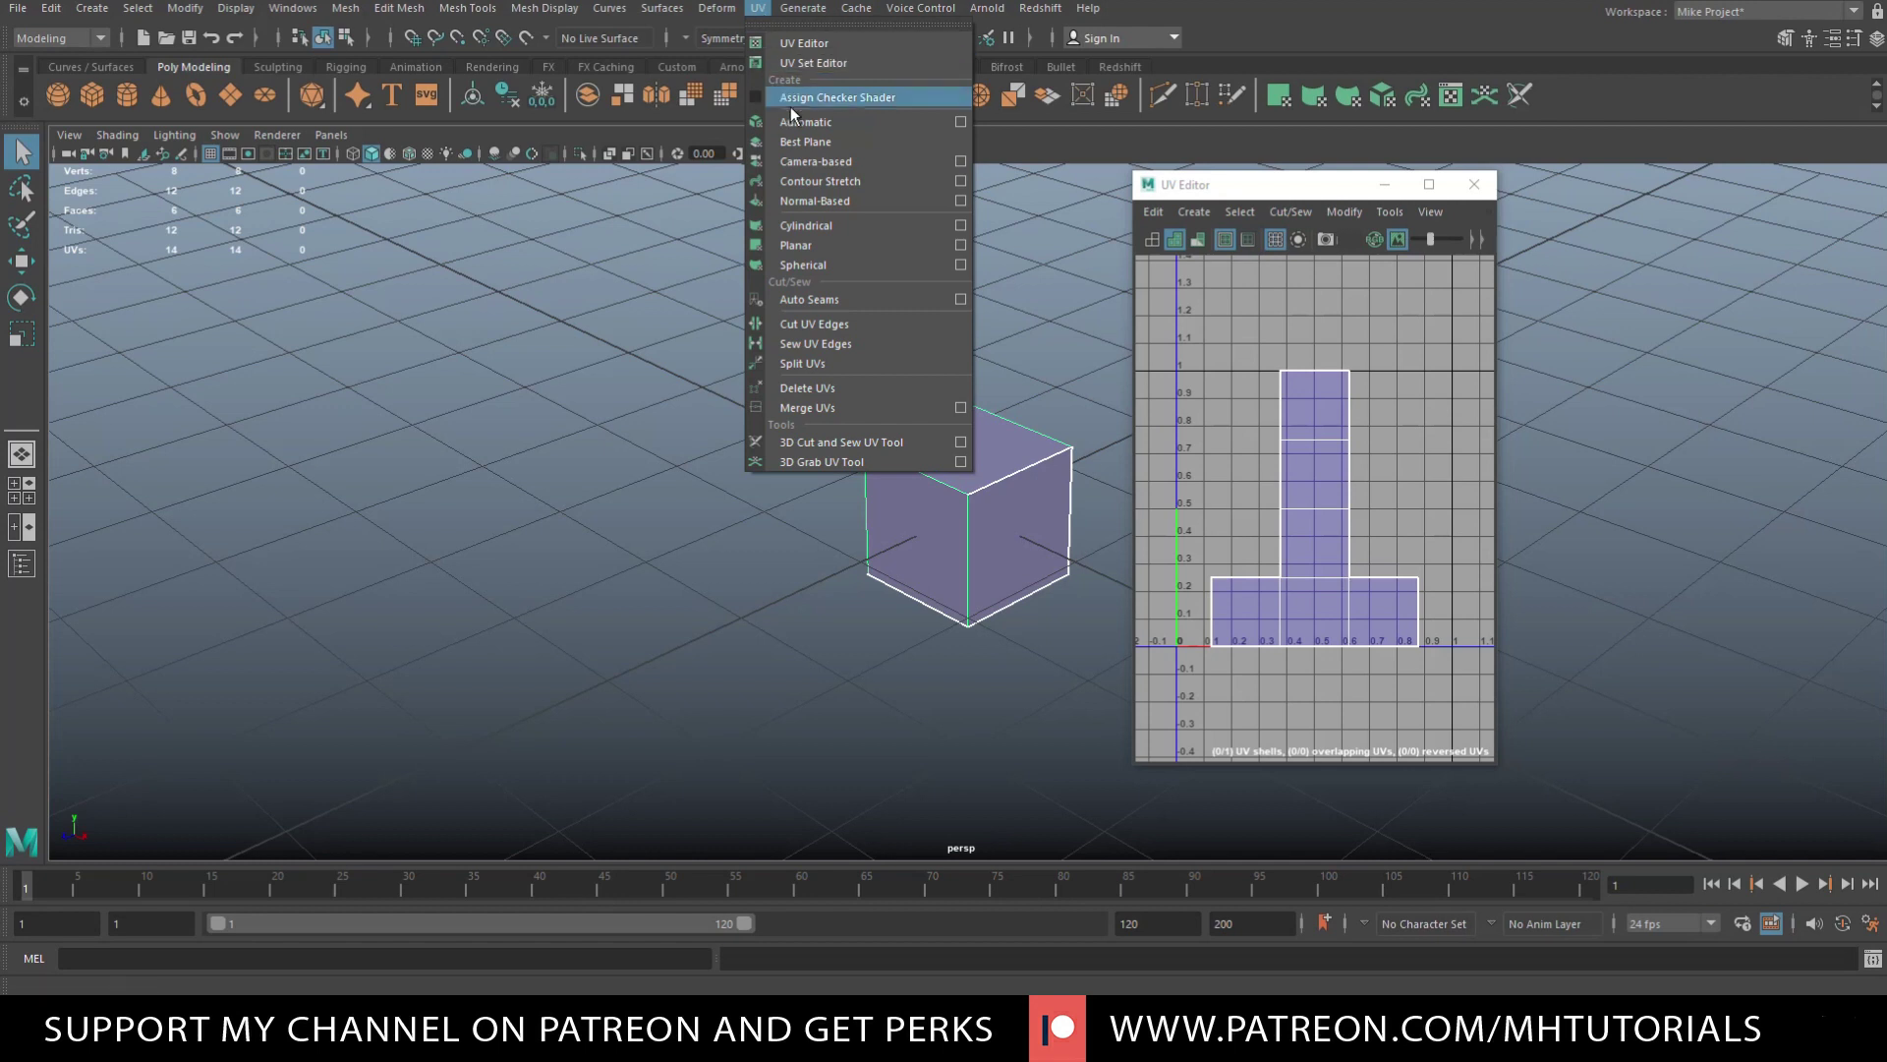
pyautogui.click(861, 163)
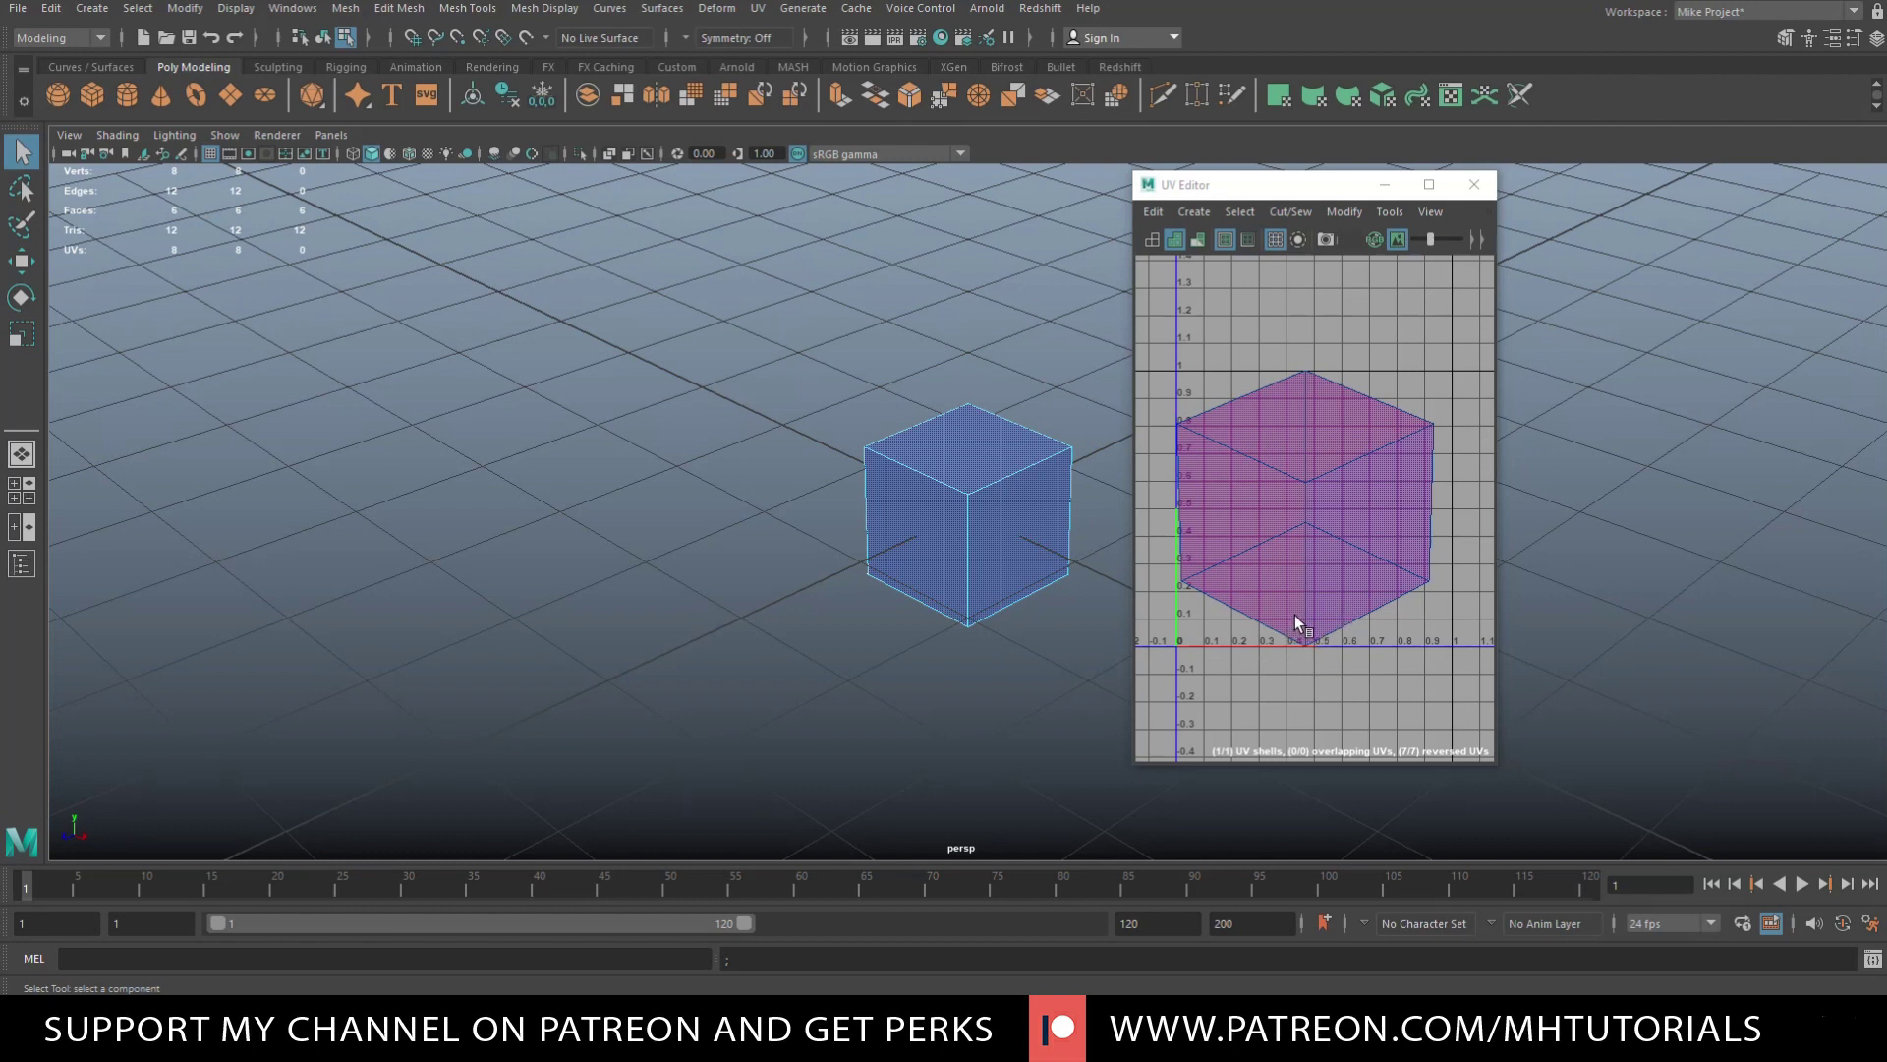
# - Select all of the cube's edges and cut the UVs along them
pyautogui.moveTo(953, 486); pyautogui.dragTo(969, 401, button='right')
pyautogui.moveTo(776, 341); pyautogui.dragTo(1094, 728)
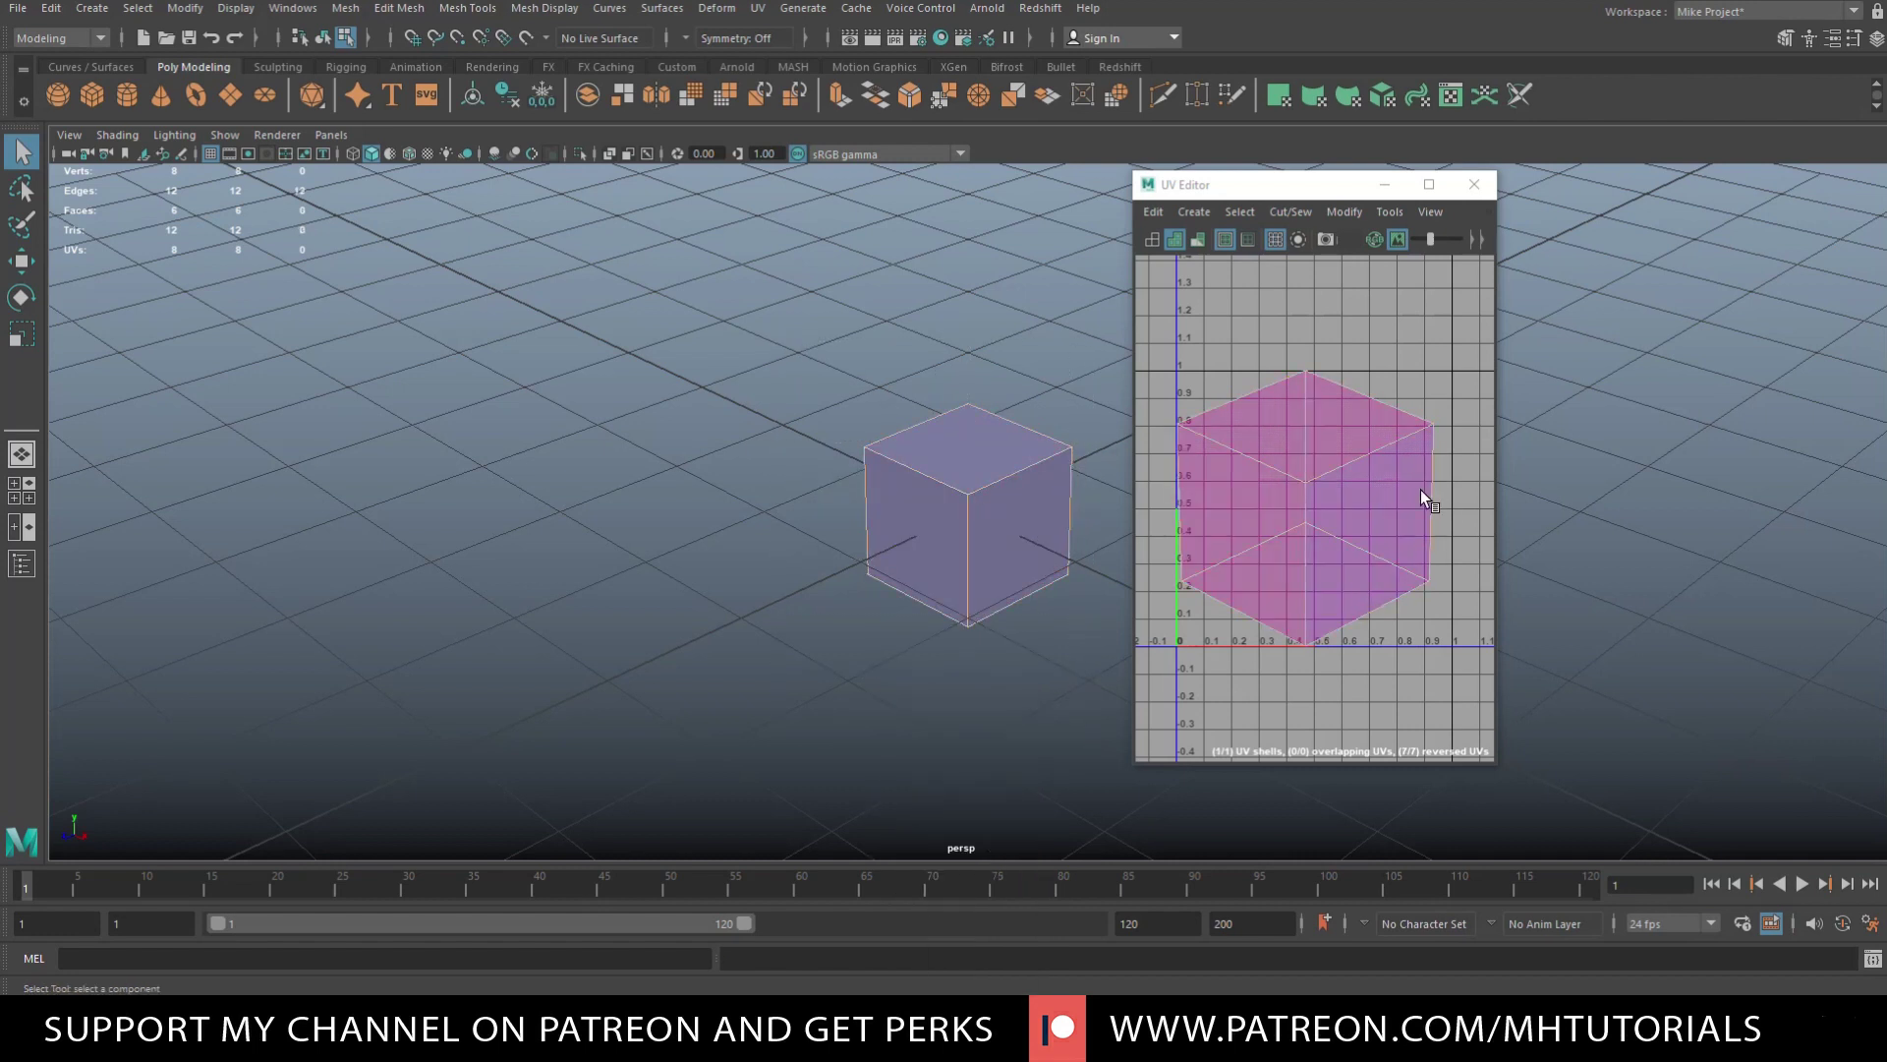
pyautogui.rightClick(1325, 461)
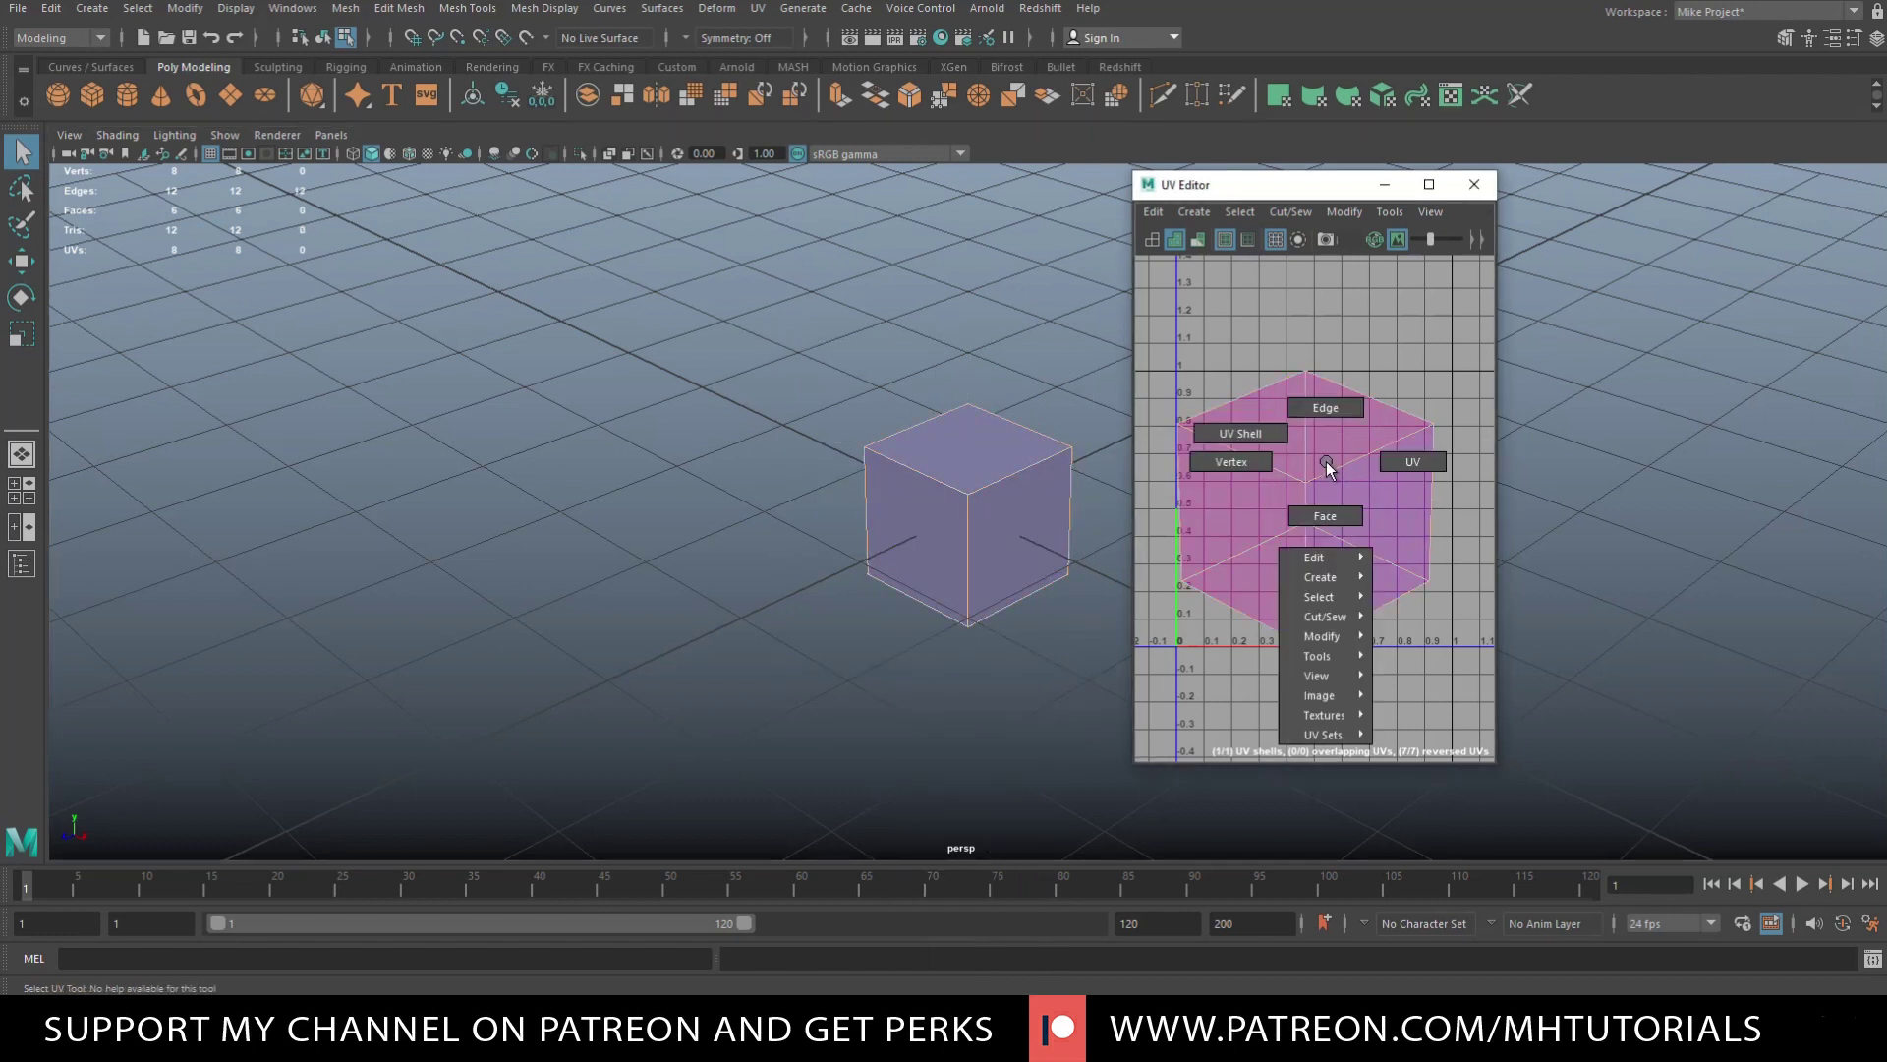
pyautogui.moveTo(1342, 613)
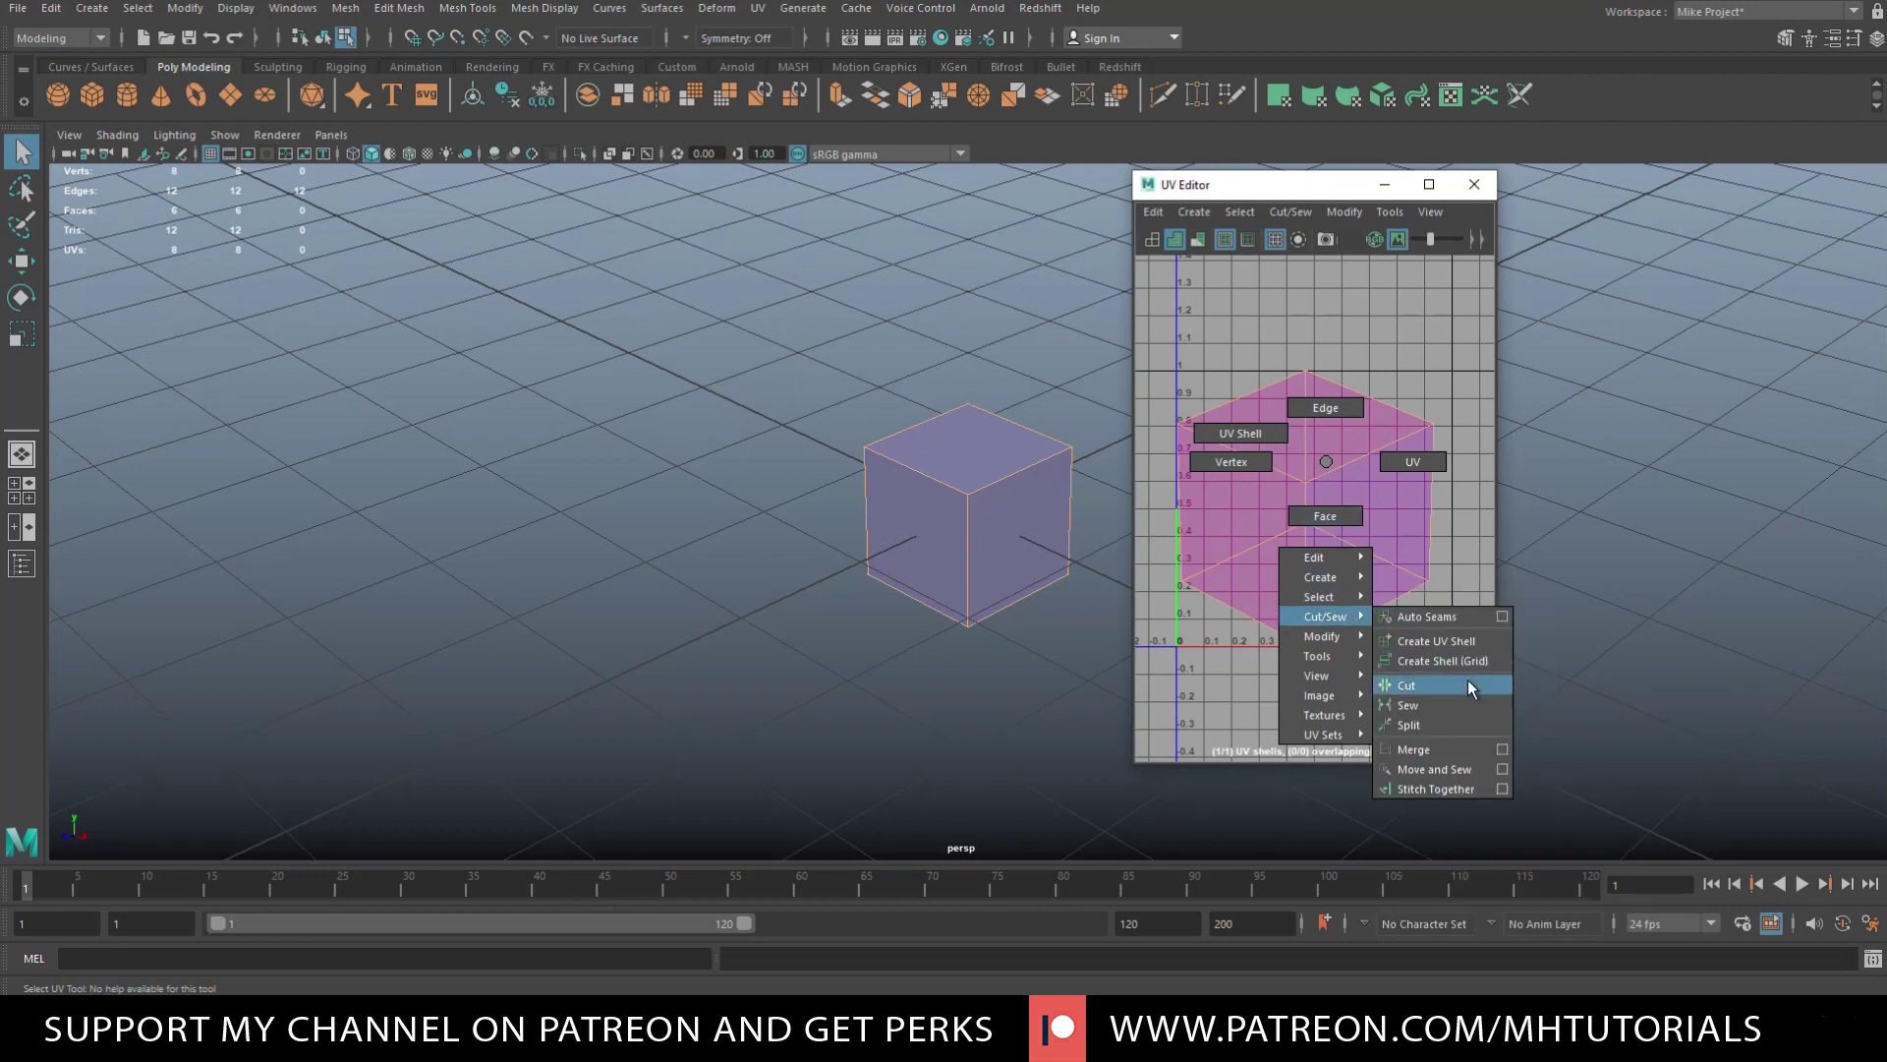
pyautogui.click(1443, 684)
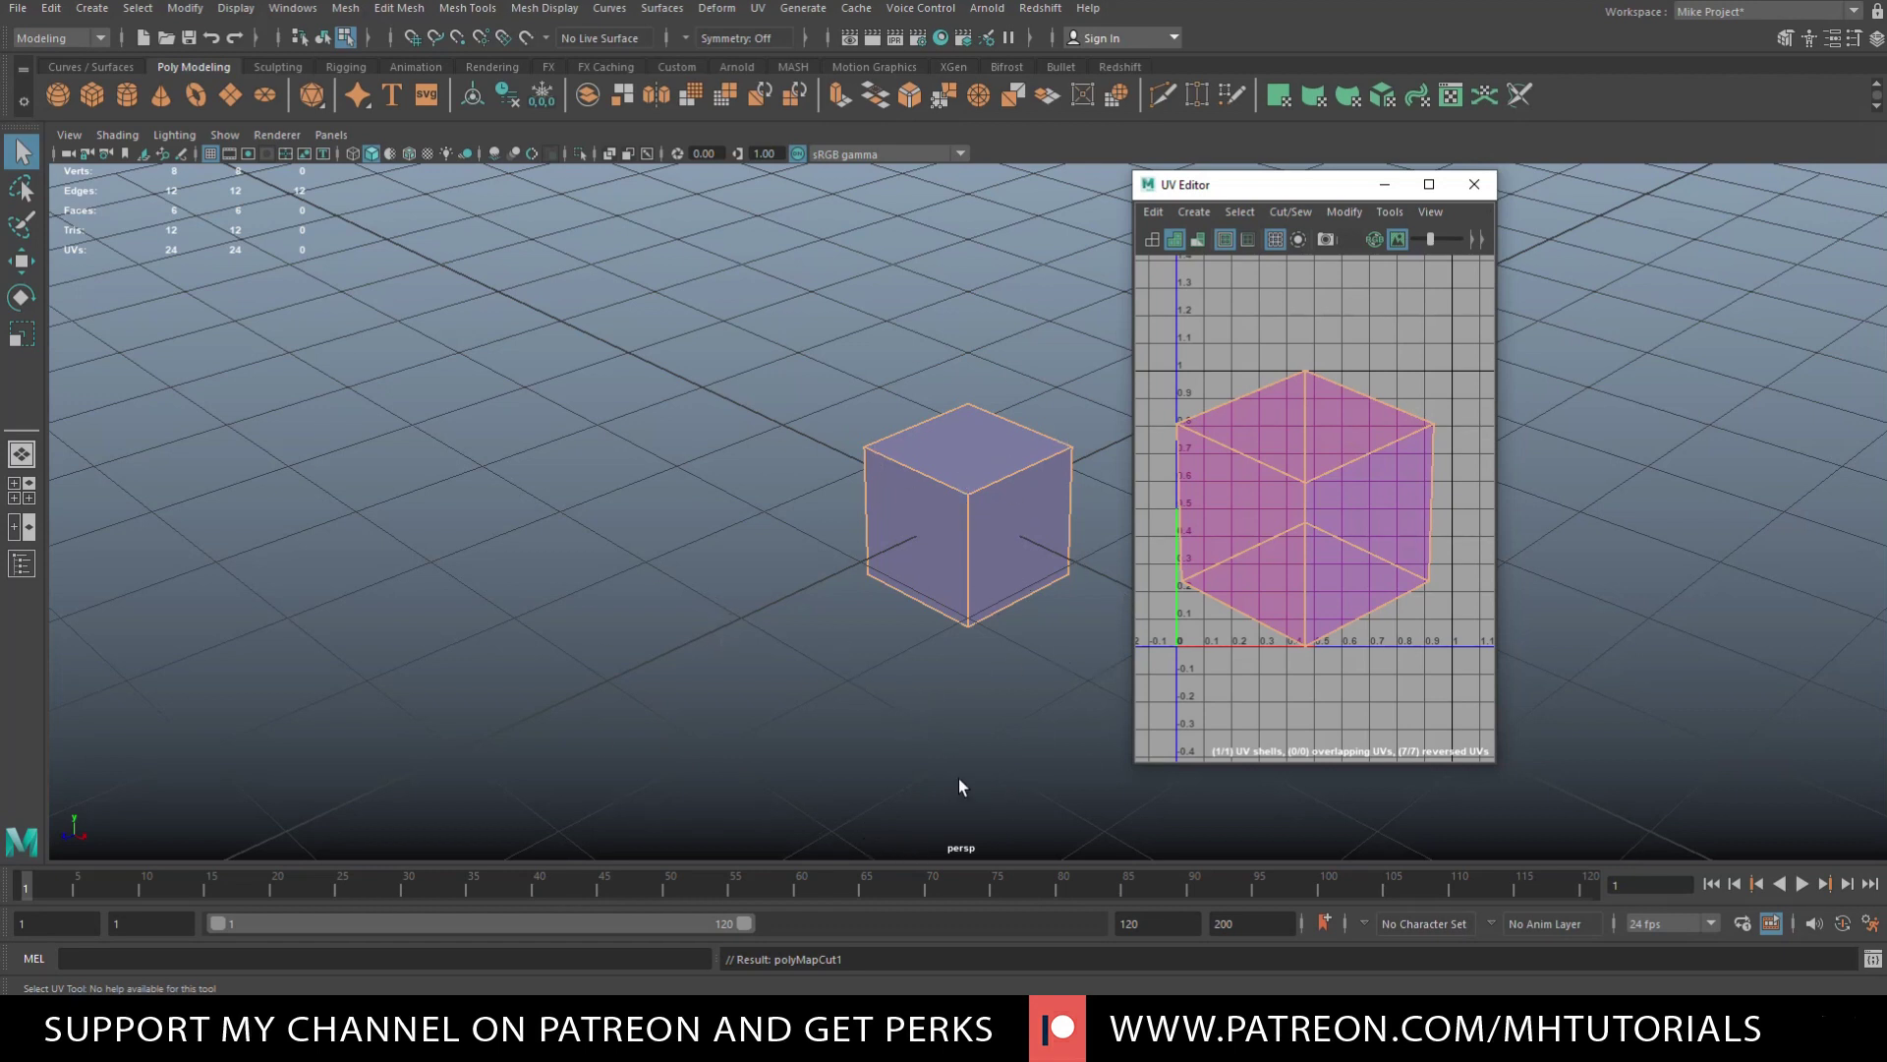
# - Unfold all of the cube's separated UV shells
pyautogui.rightClick(1362, 483)
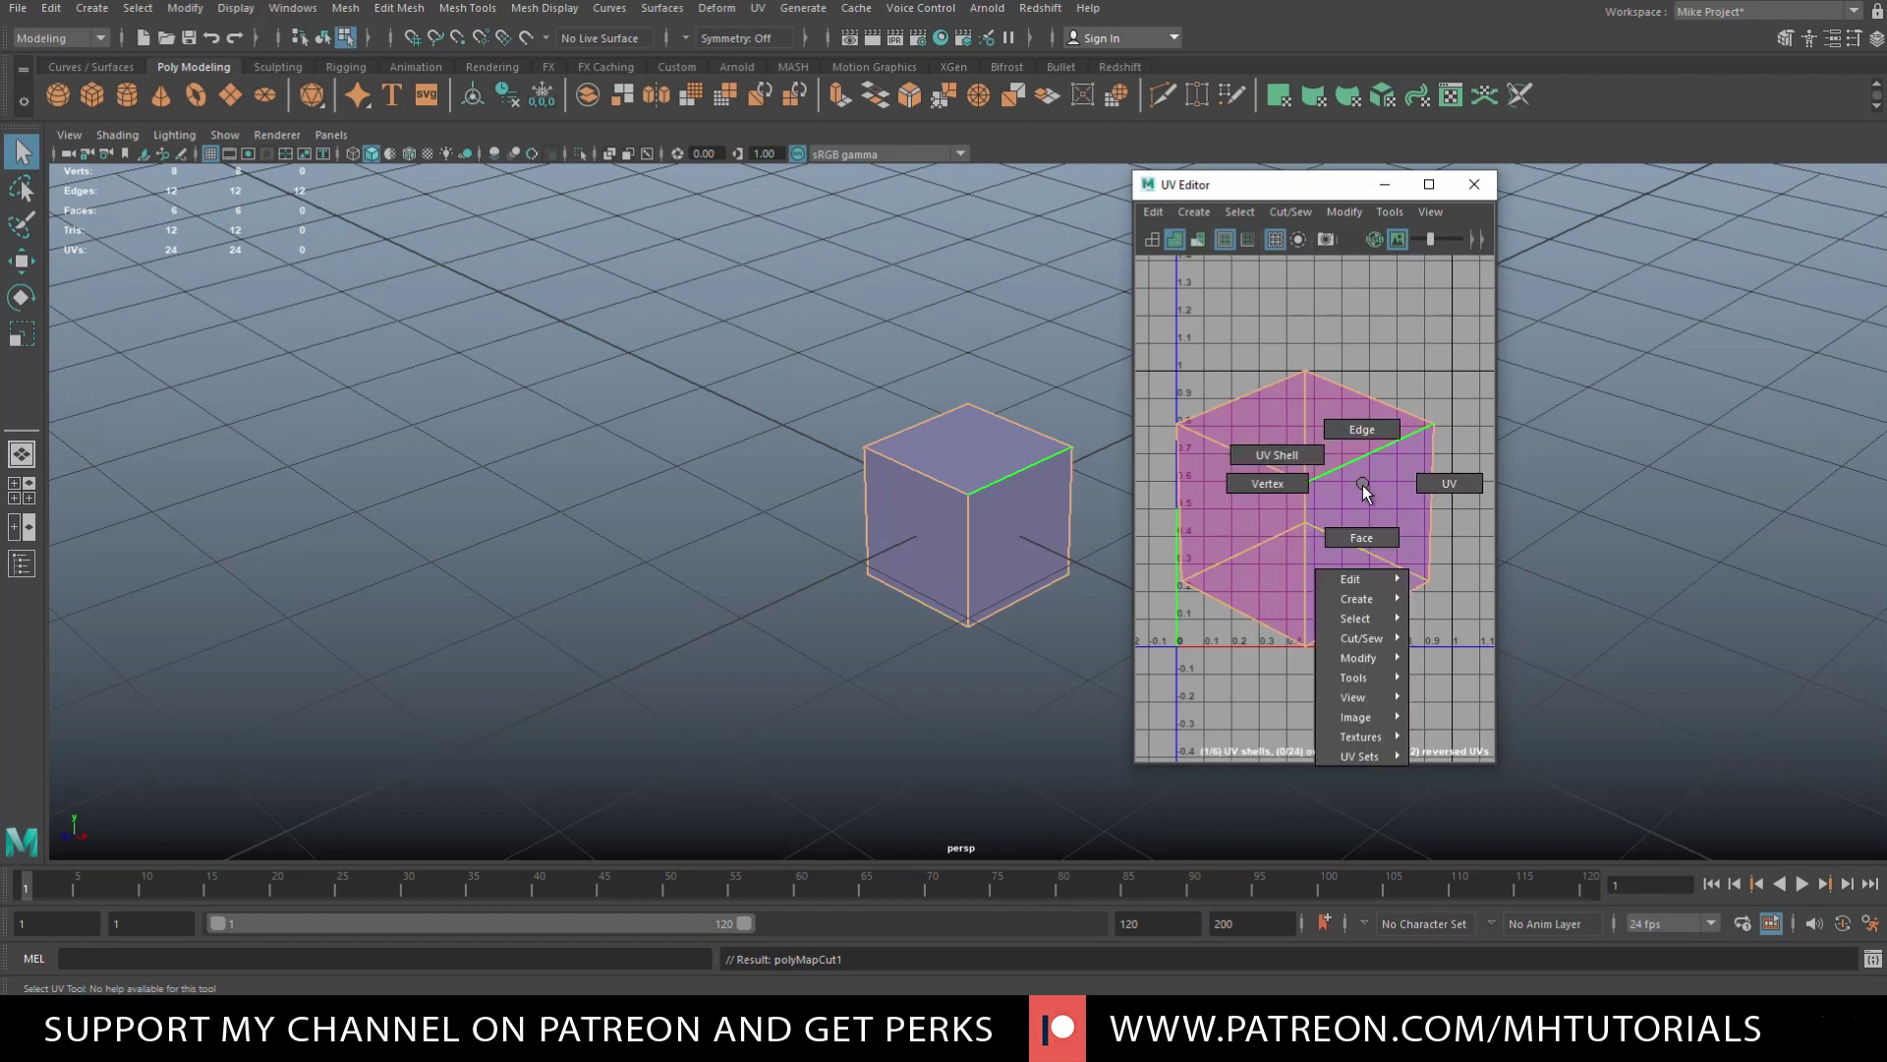
pyautogui.moveTo(1381, 667)
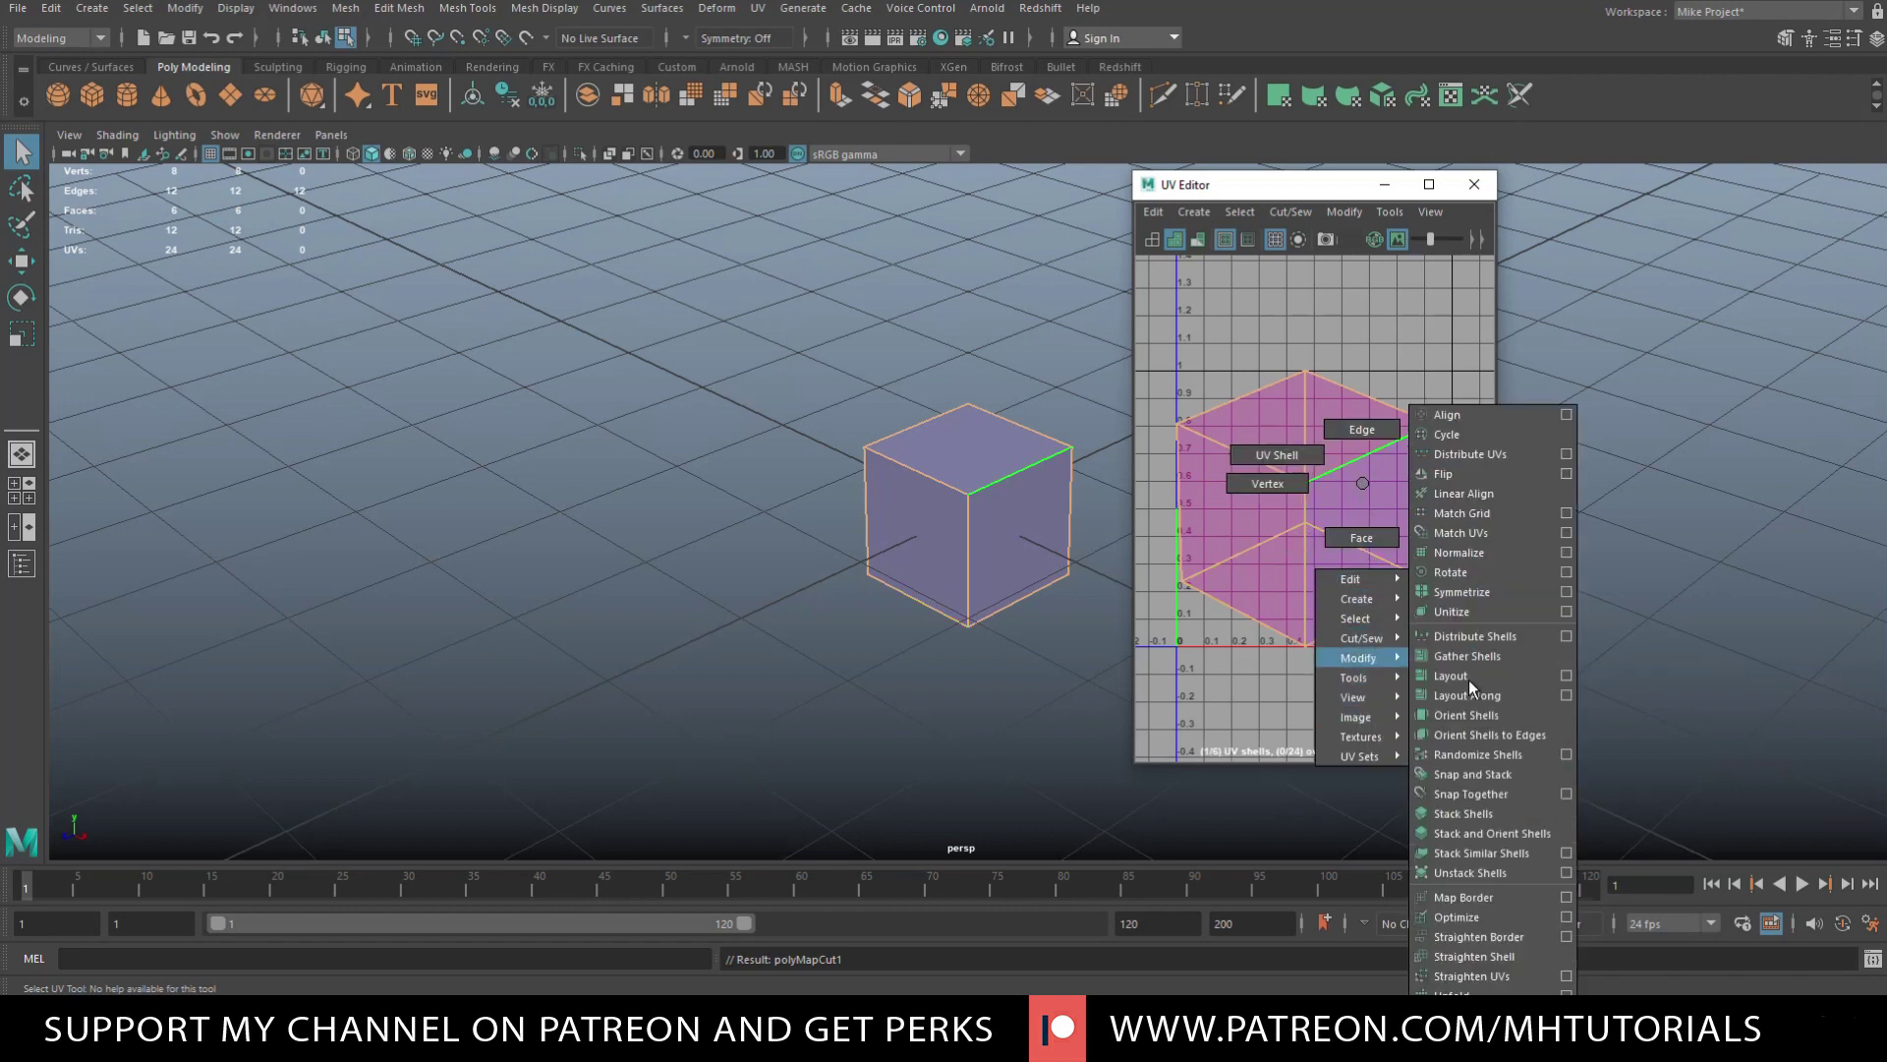
pyautogui.click(1483, 993)
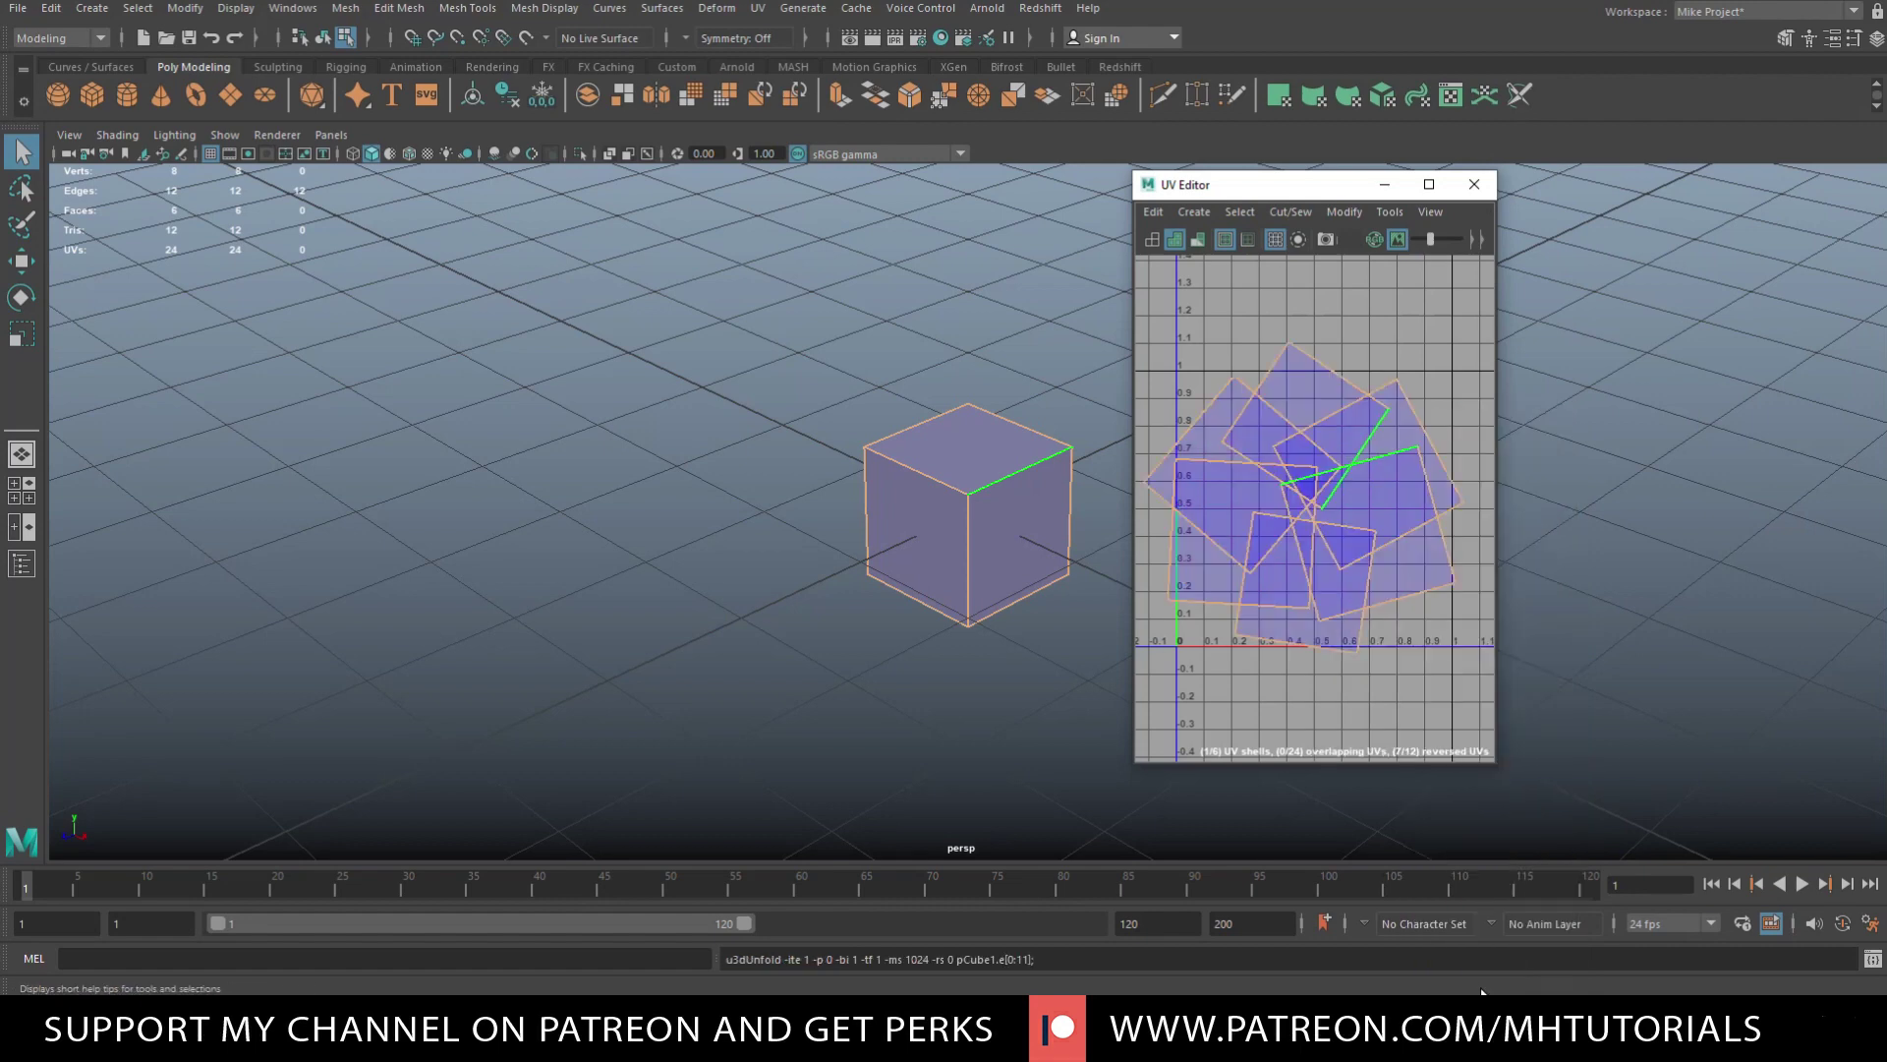
# - Widen the UV Editor and lay out the six unfolded shells without overlaps in the 0 to 1 UV space
pyautogui.moveTo(1496, 504); pyautogui.dragTo(1654, 505)
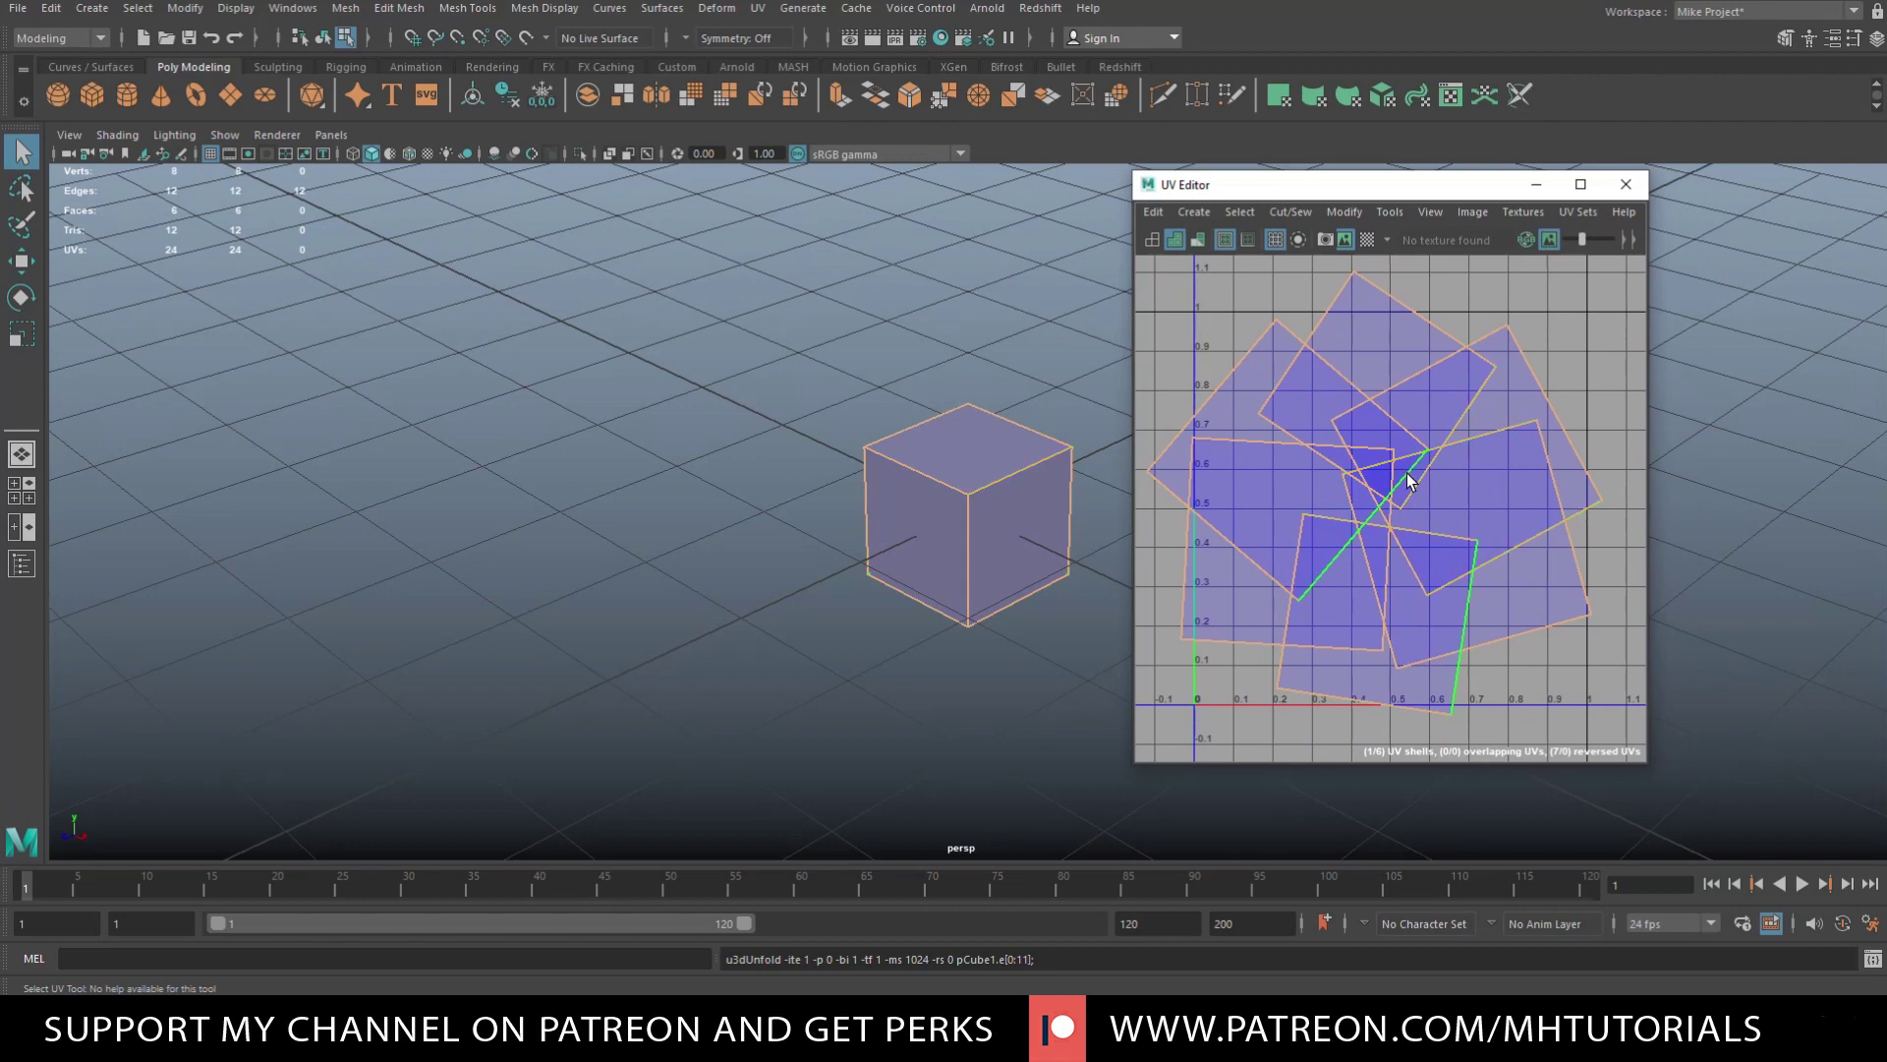
pyautogui.scroll(-5, 1411, 504)
pyautogui.scroll(3, 1412, 501)
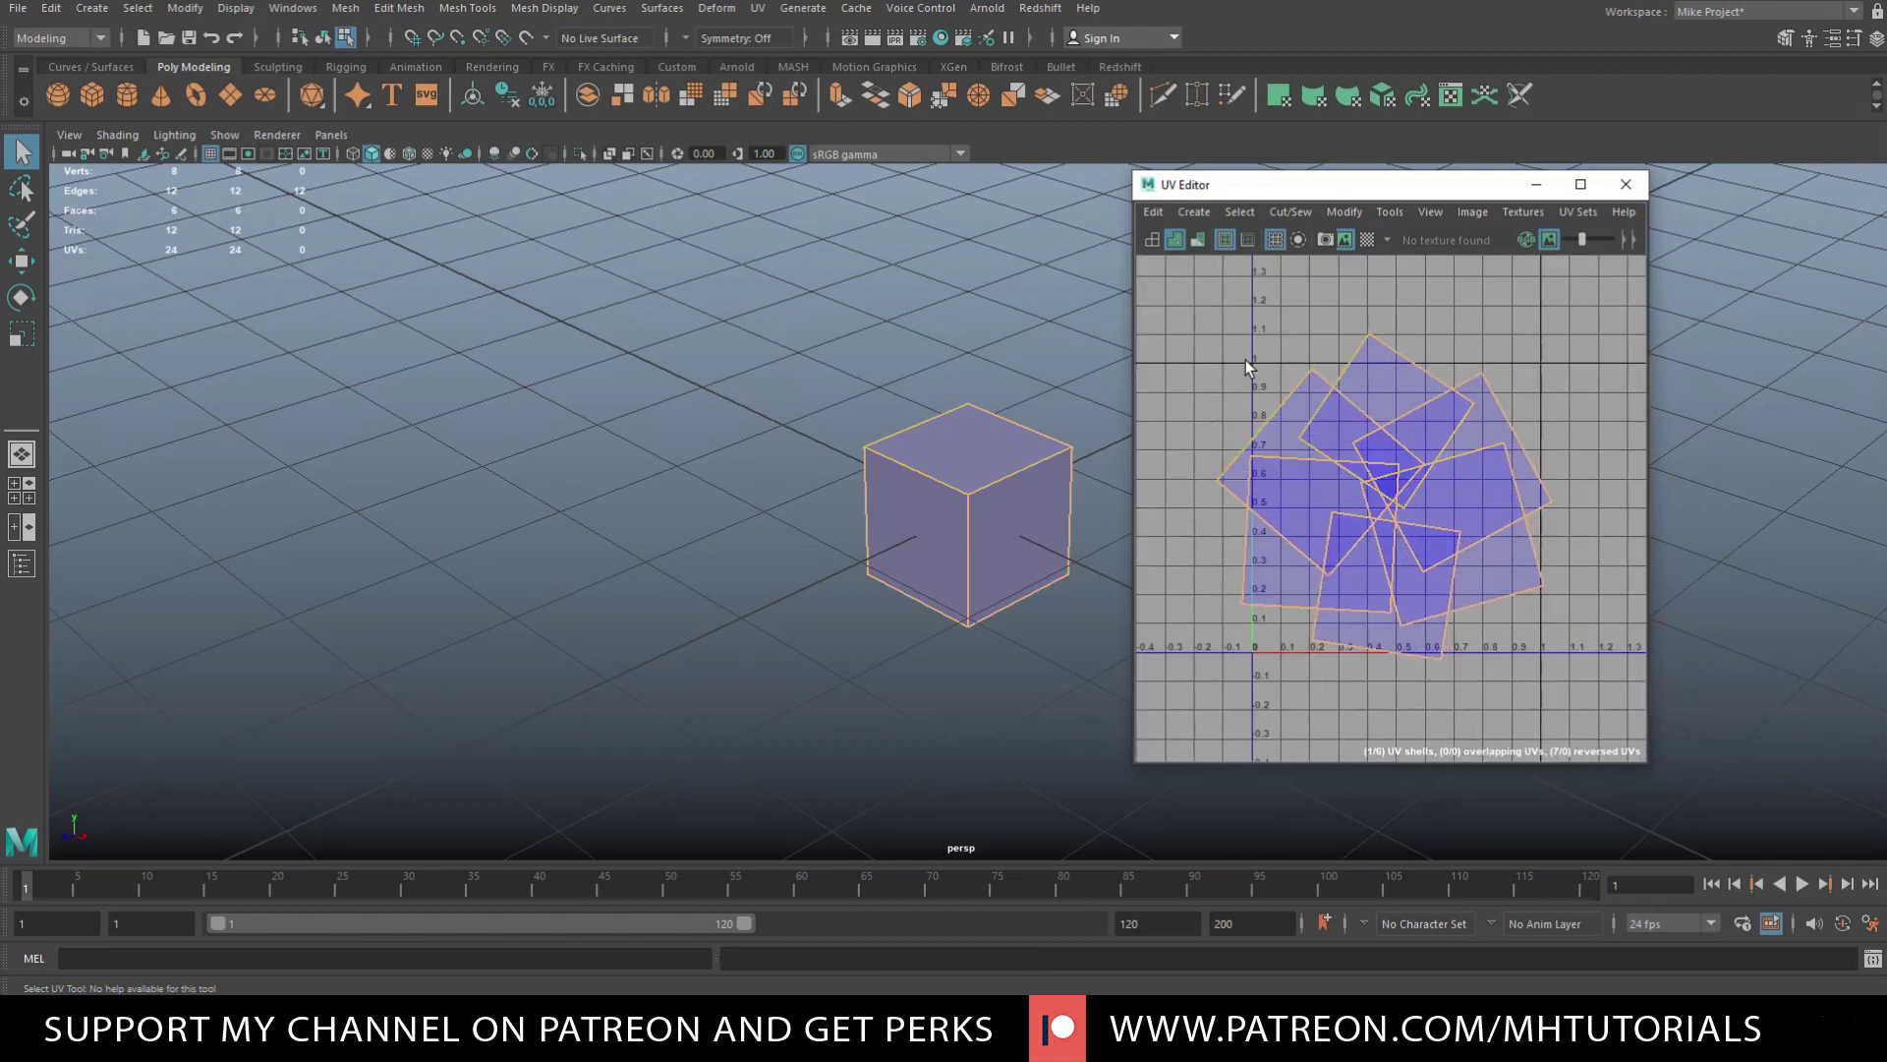
pyautogui.rightClick(1415, 496)
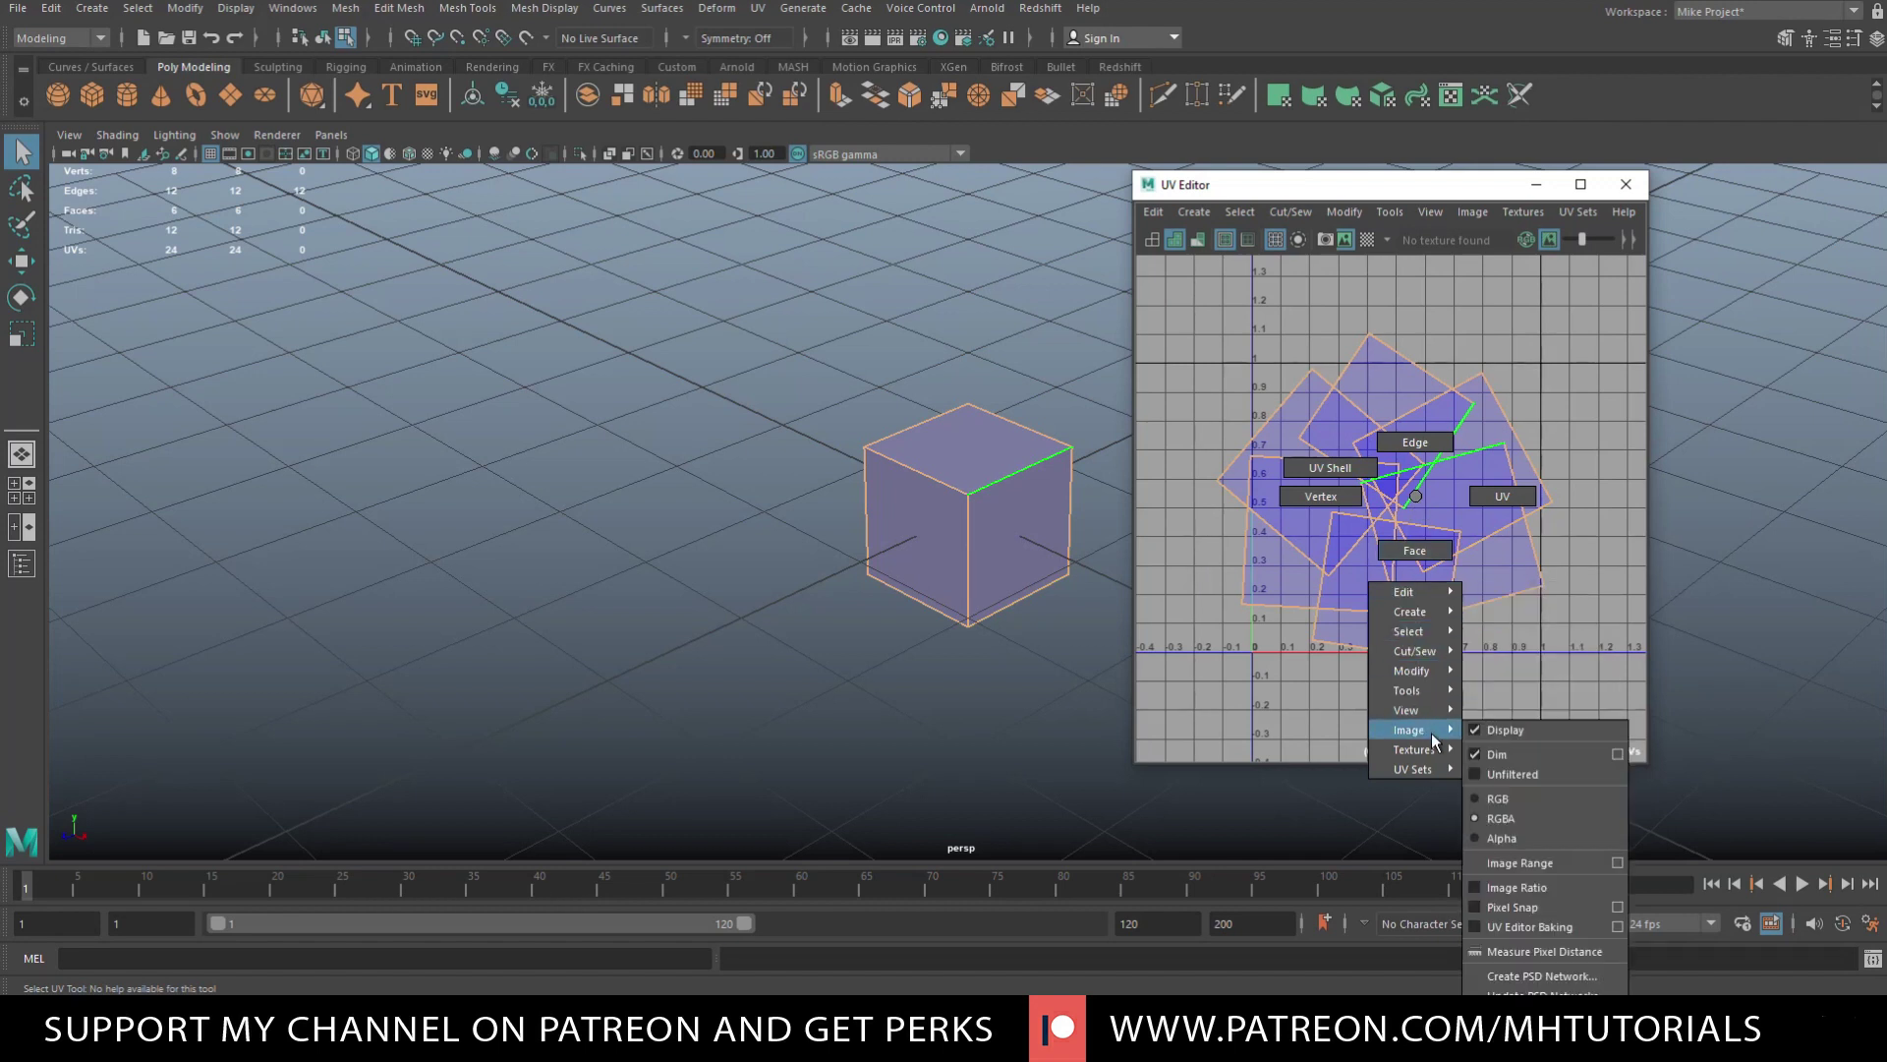
pyautogui.moveTo(1436, 676)
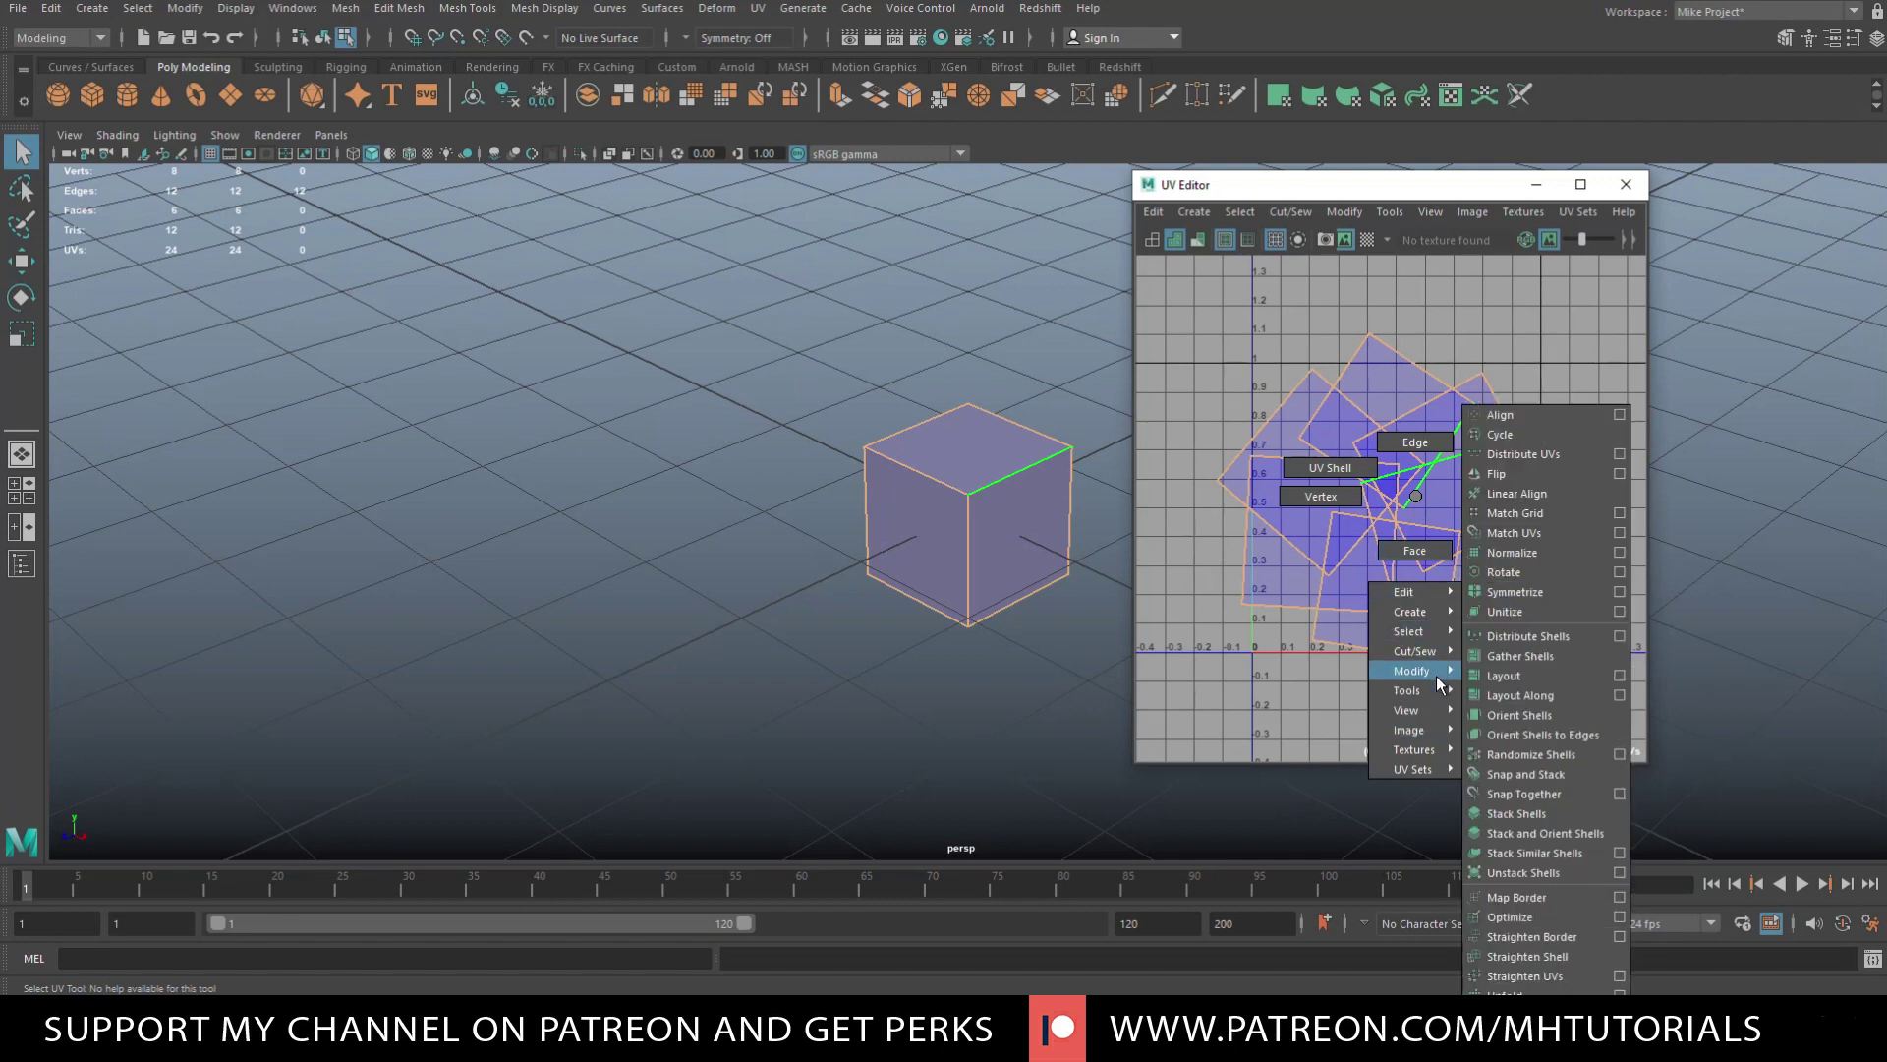
pyautogui.click(1522, 679)
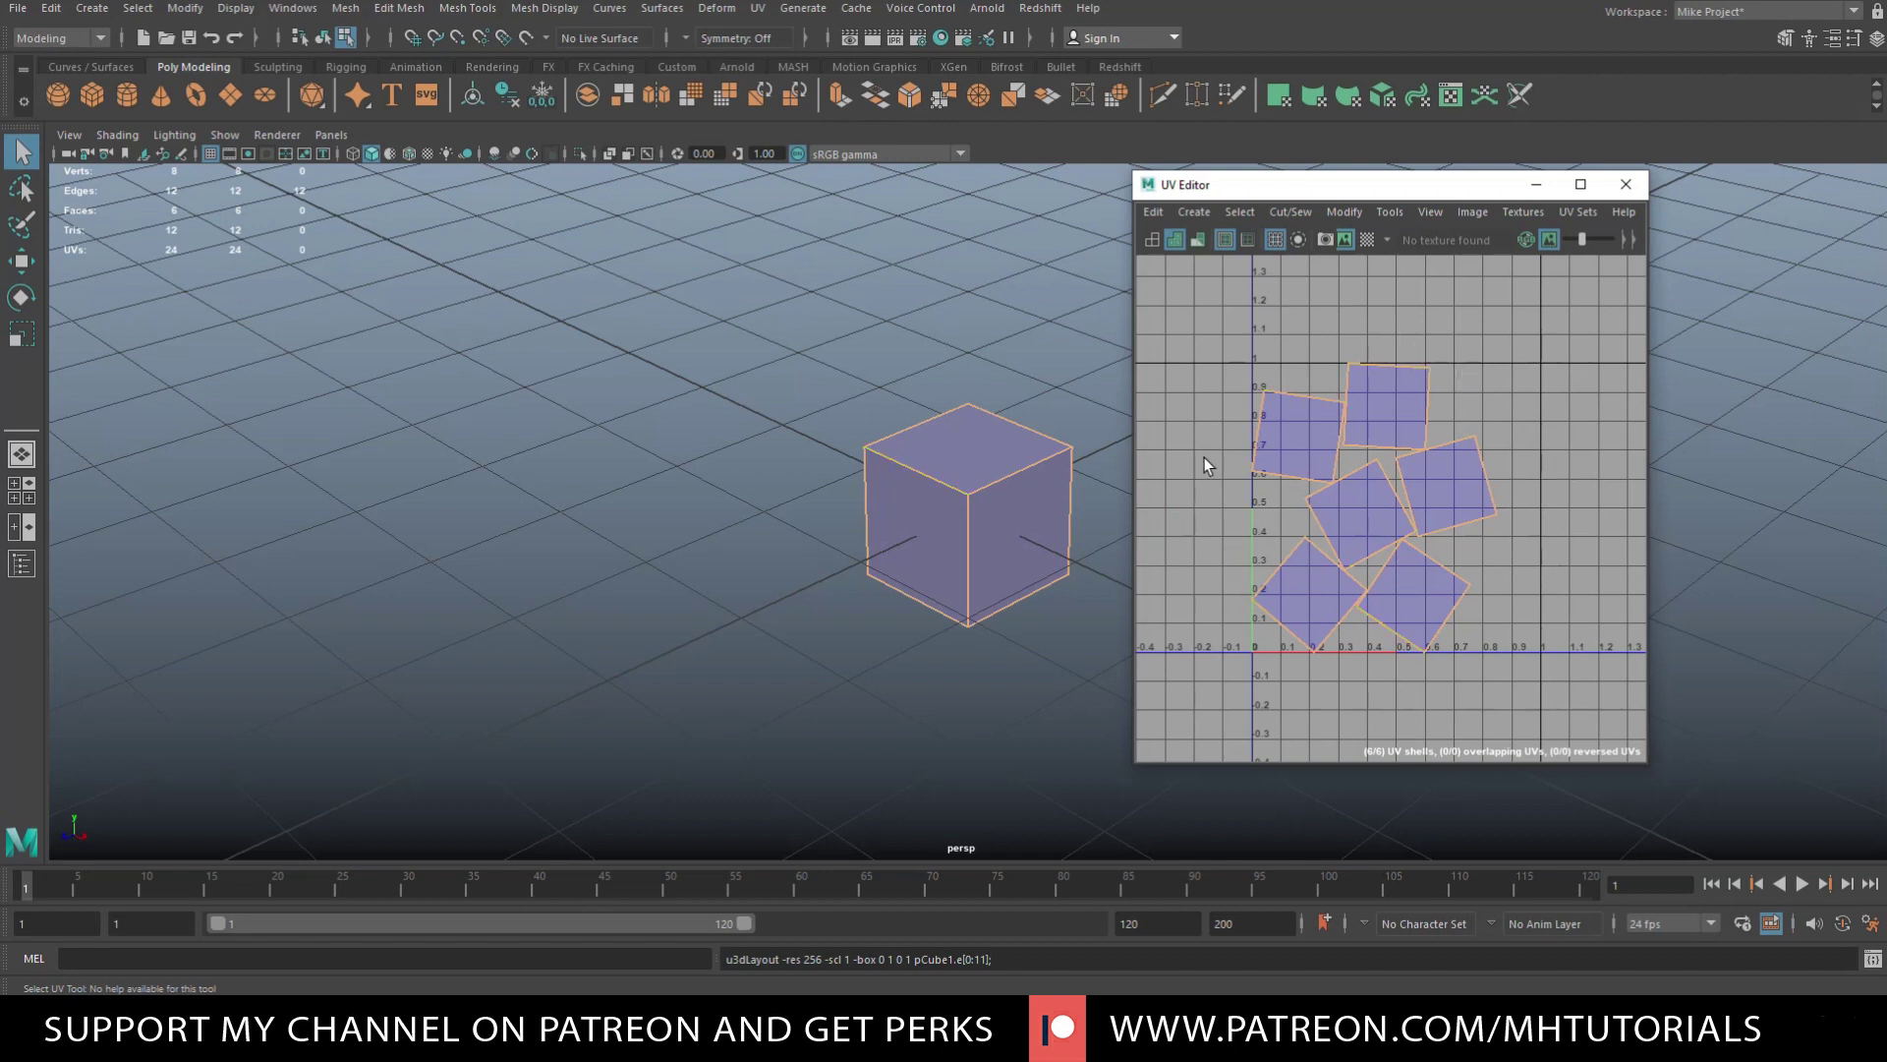
pyautogui.click(1312, 634)
pyautogui.click(1260, 420)
pyautogui.click(798, 809)
pyautogui.scroll(3, 793, 727)
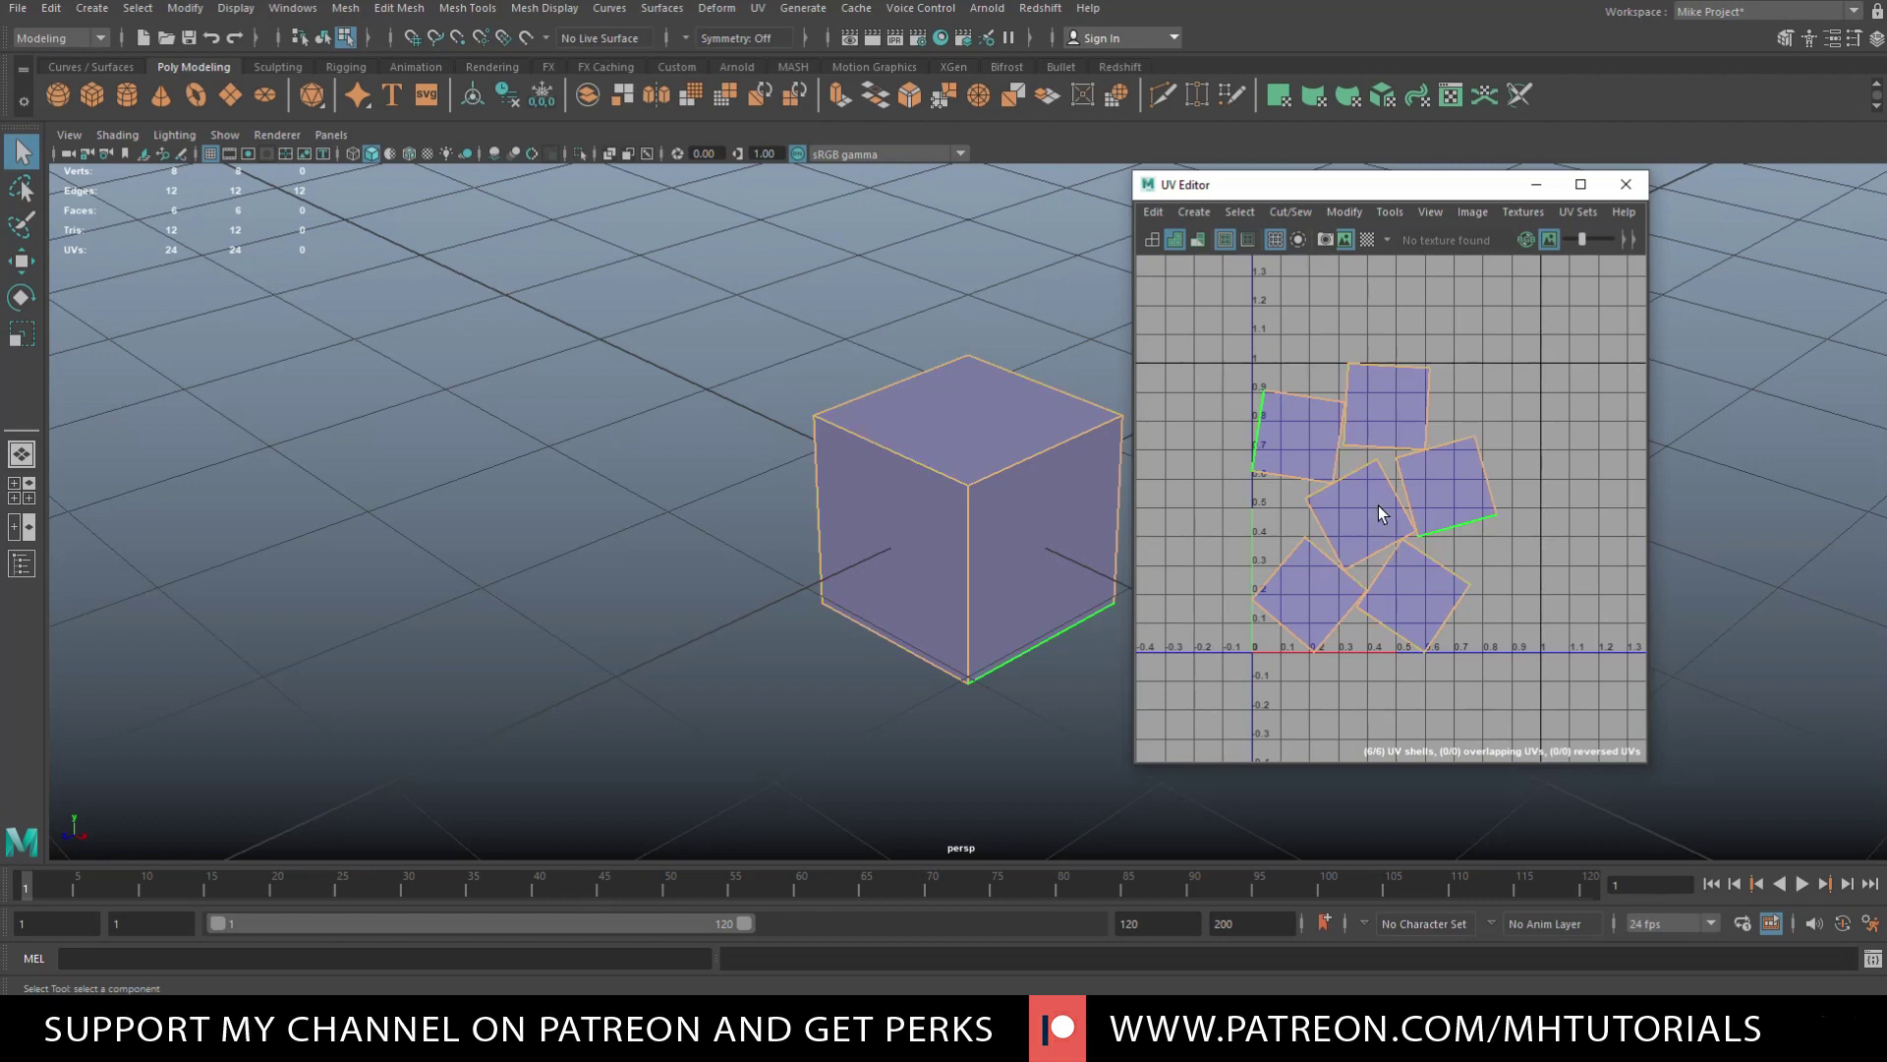
# - Clear the edge selection, then move and sew the cube's lower front-left edge to join two shells beneath the upper-left UV square
pyautogui.press('F12')
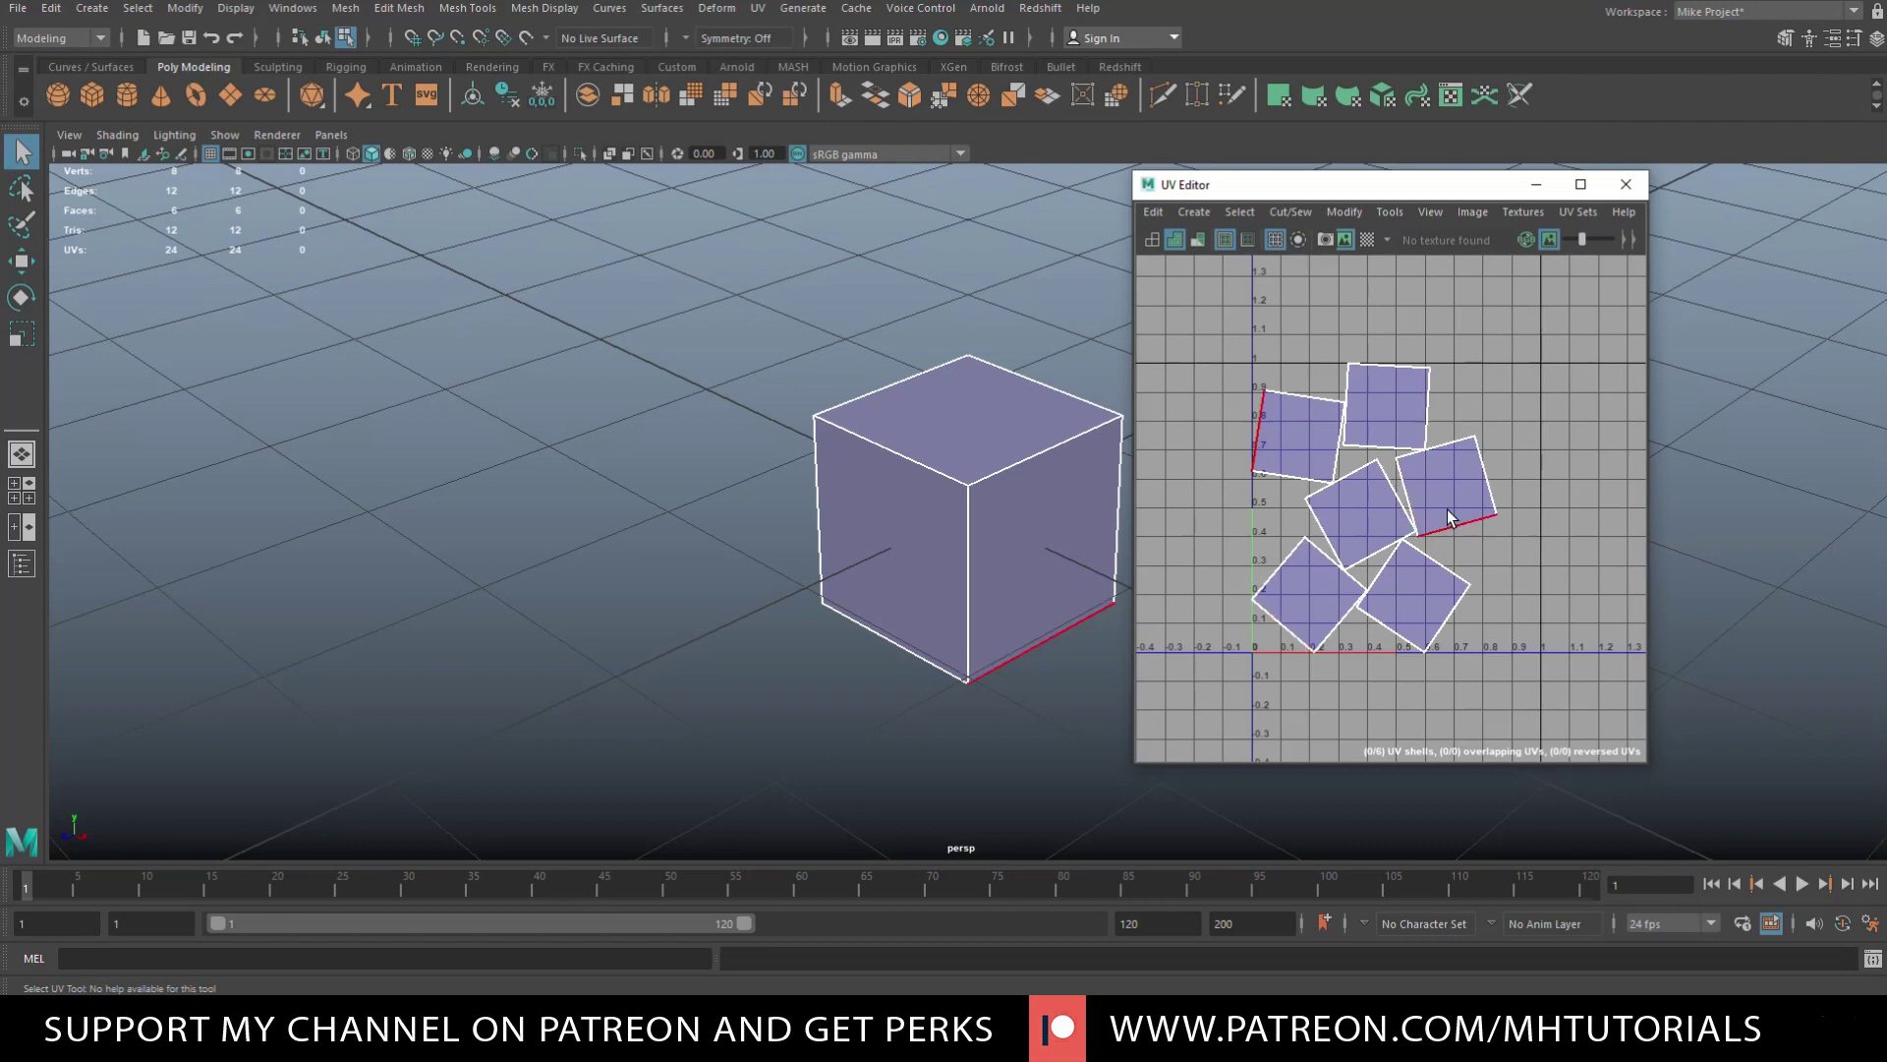
pyautogui.click(1374, 453)
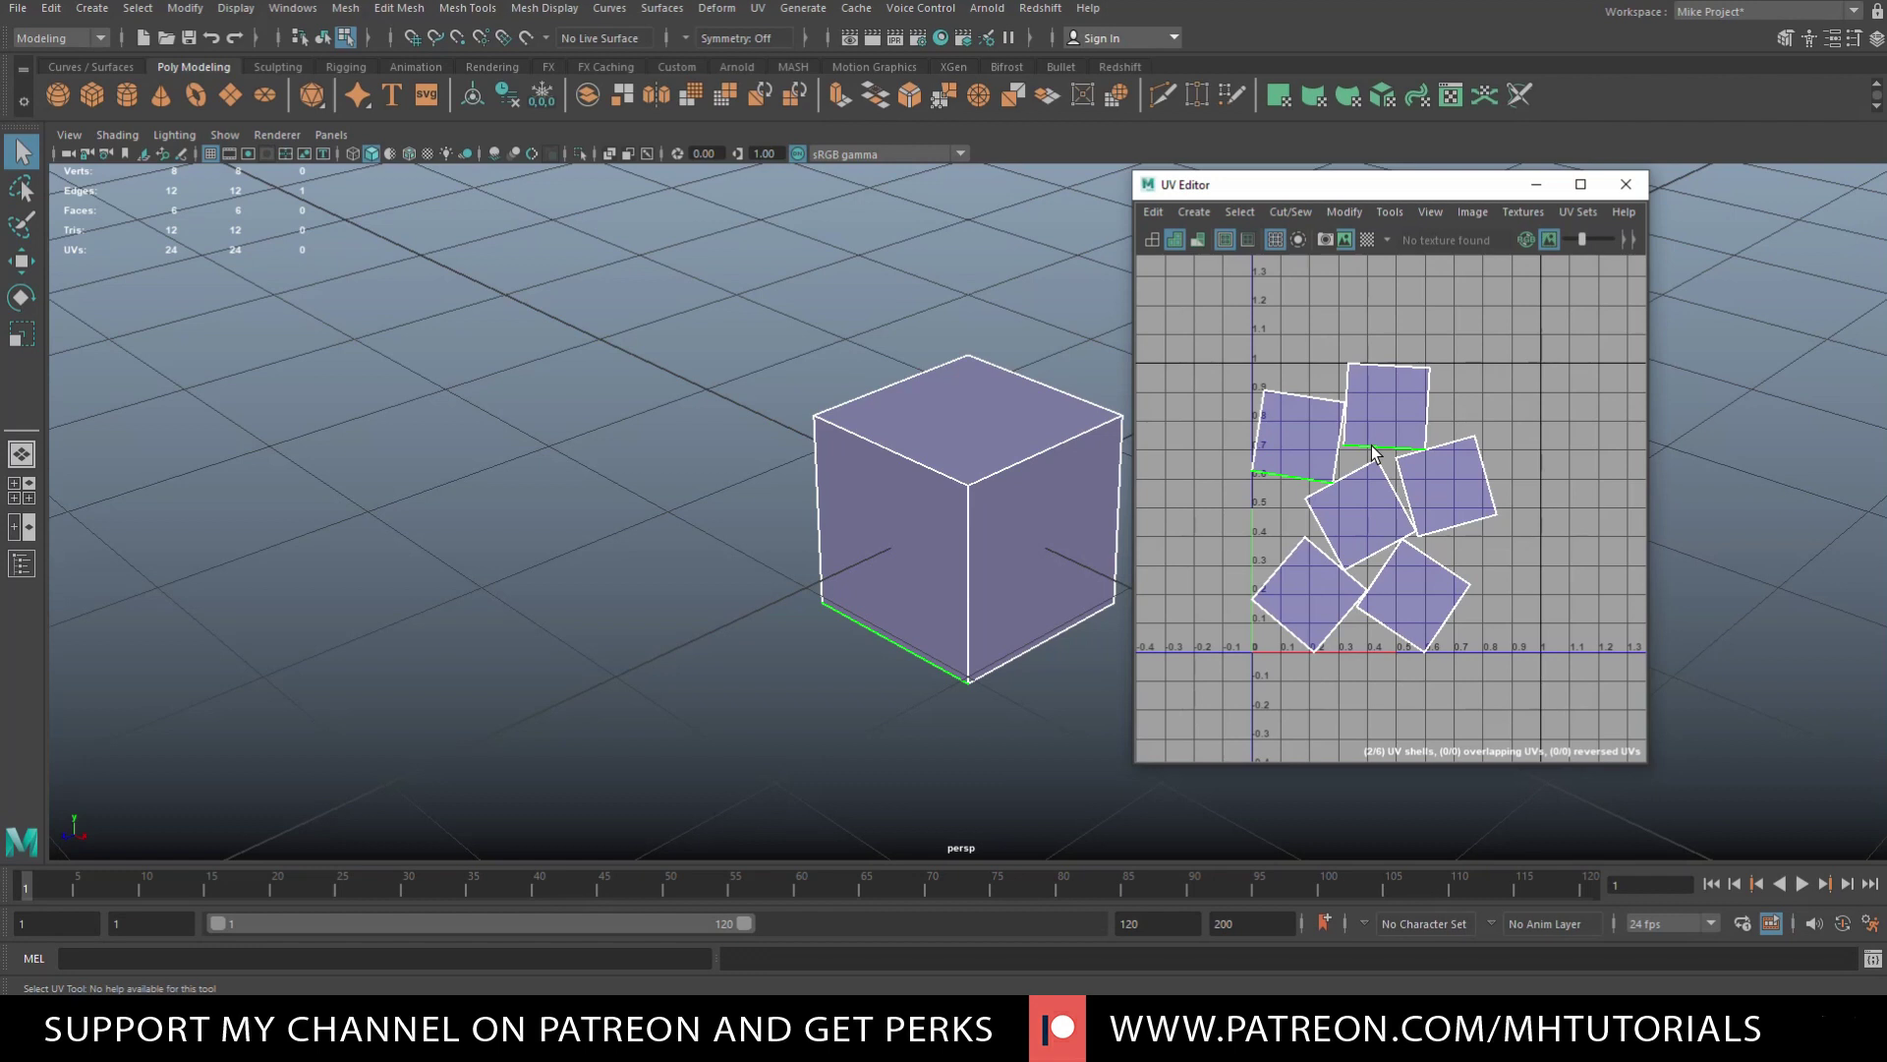
pyautogui.rightClick(1374, 452)
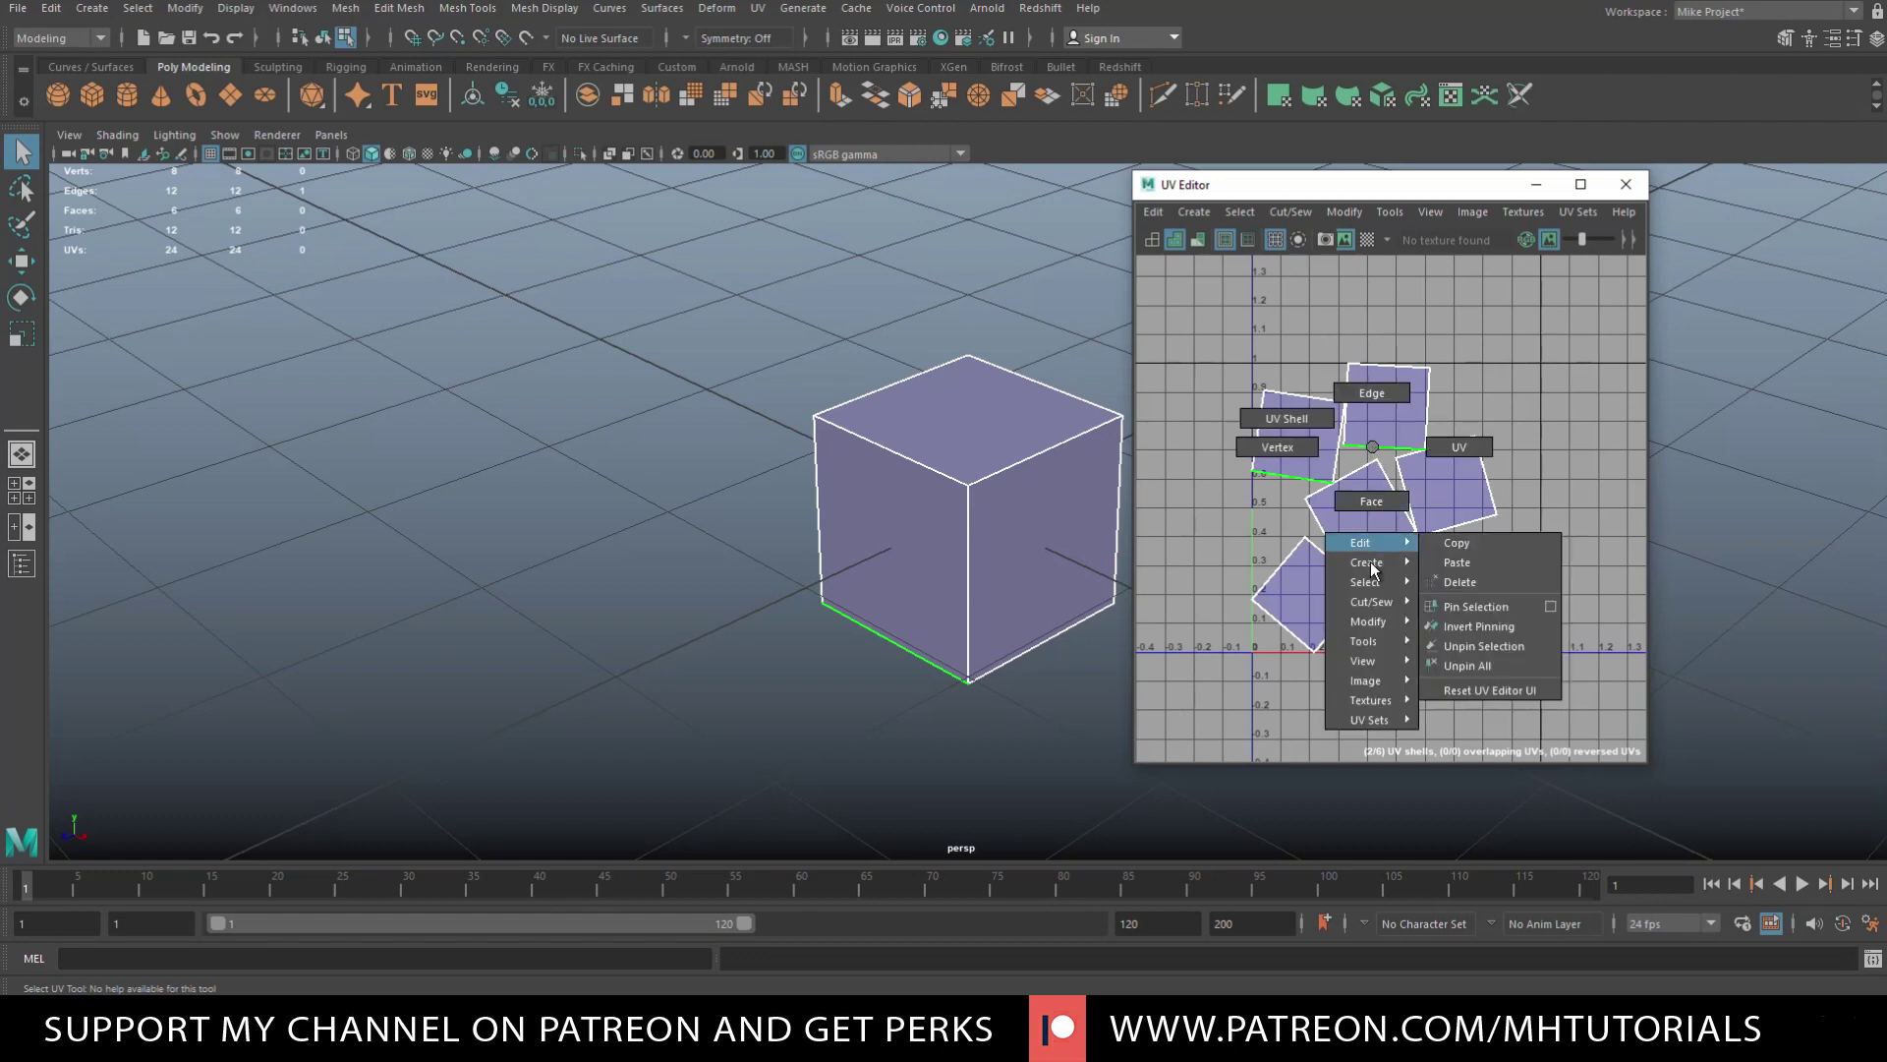
pyautogui.moveTo(1372, 603)
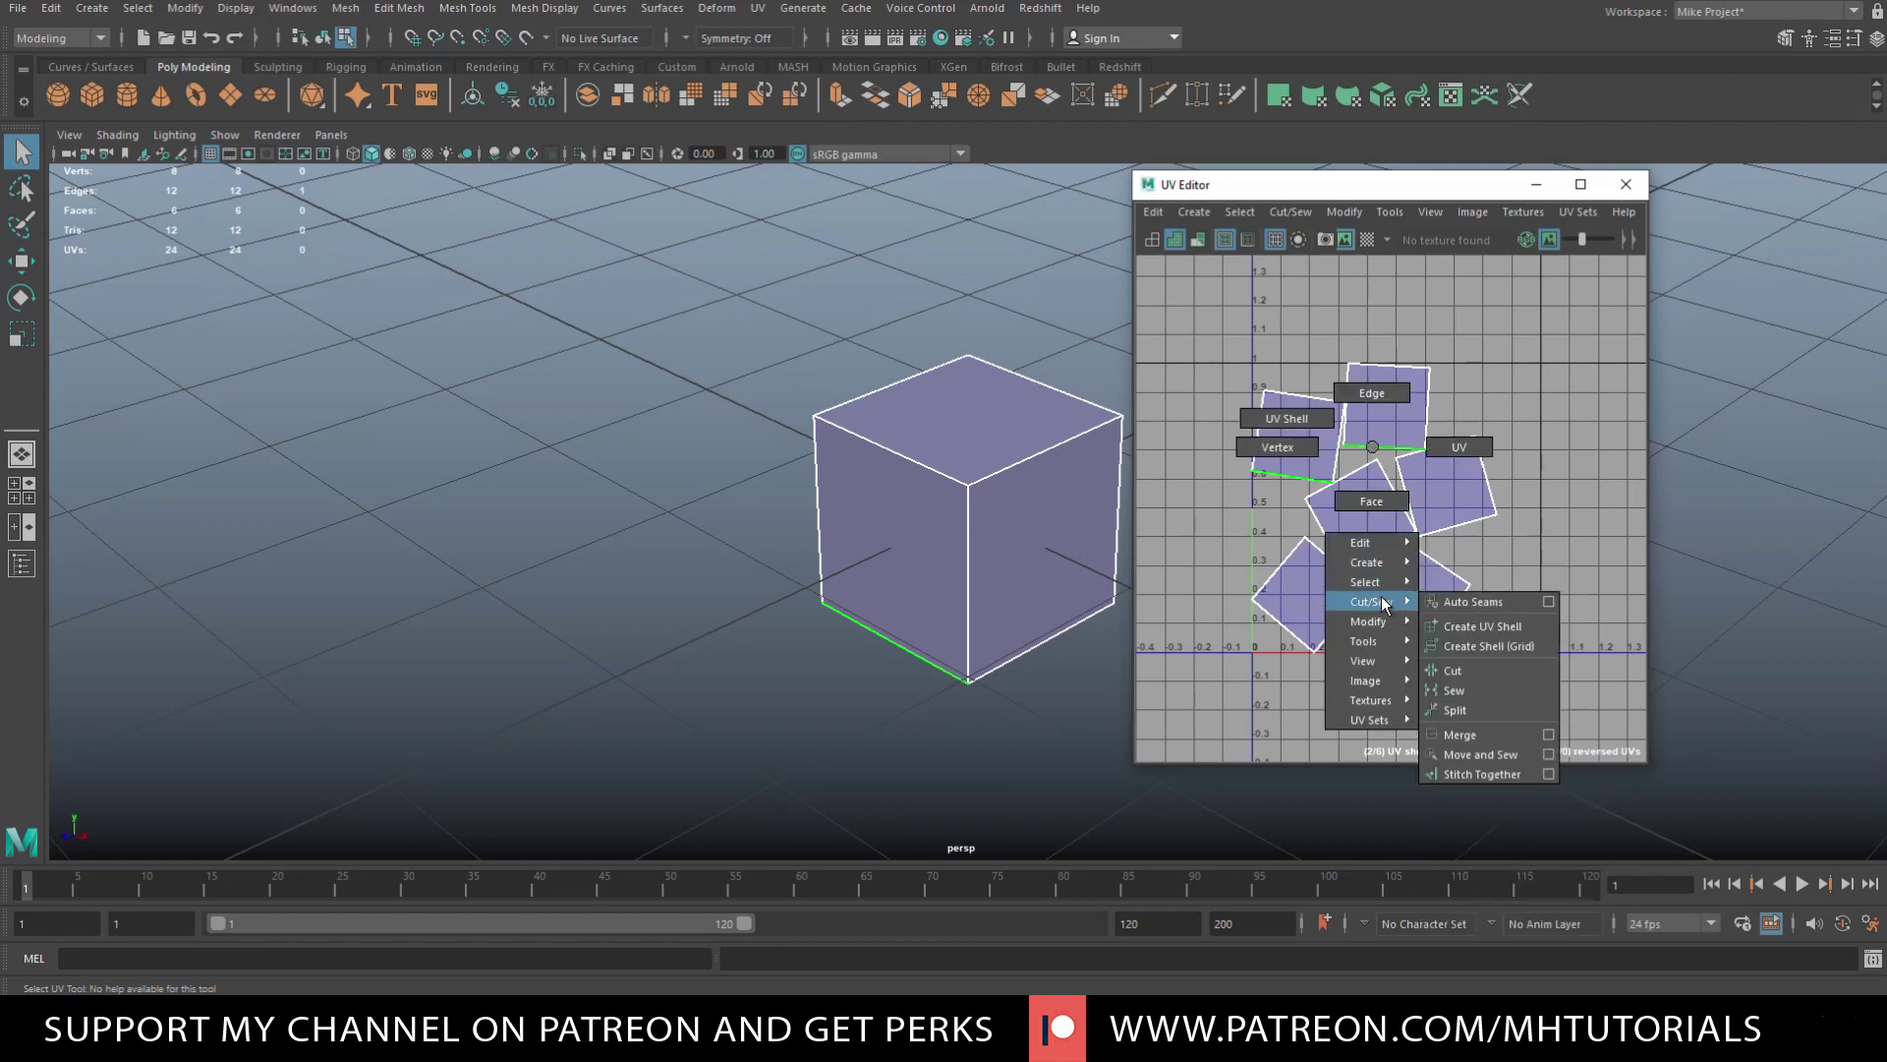
pyautogui.click(1500, 753)
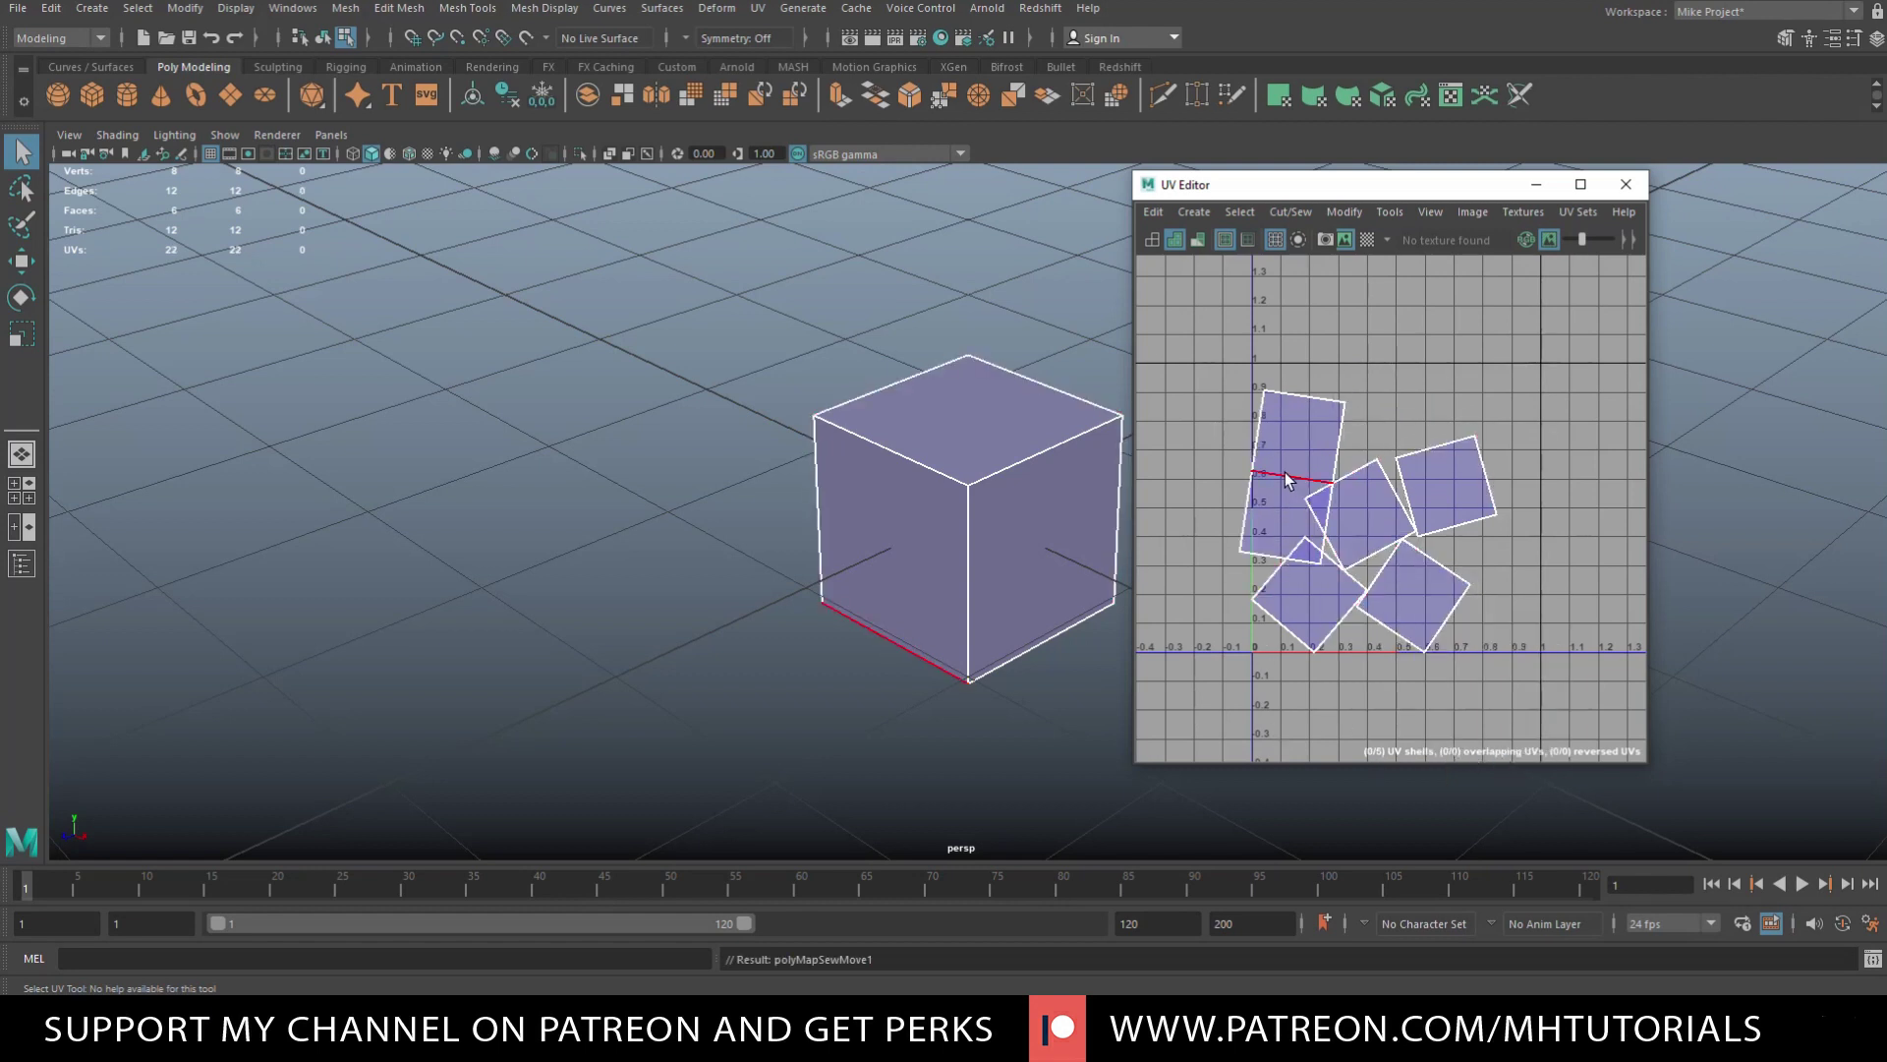
# - Move and sew the matching shells onto the right and left edges of the upper UV square
pyautogui.click(1338, 457)
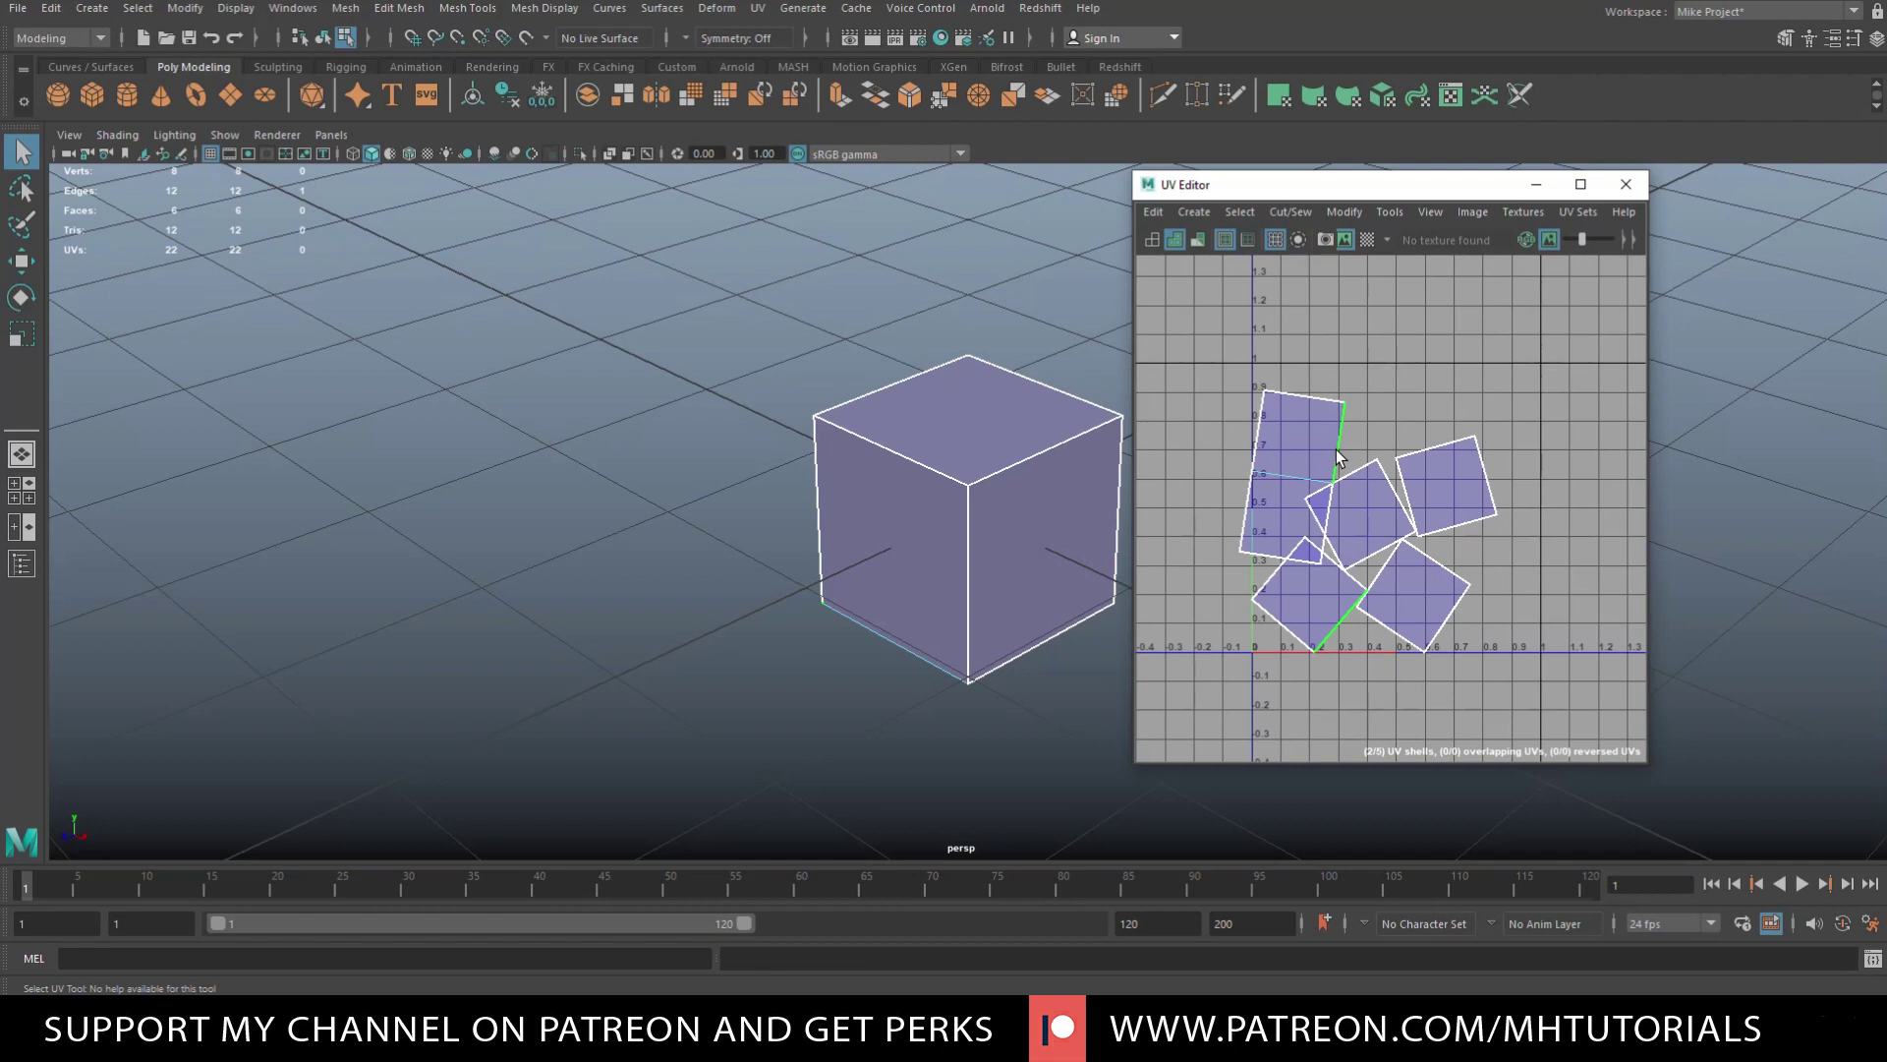
pyautogui.keyDown('shift'); pyautogui.moveTo(1336, 450); pyautogui.dragTo(1258, 432, button='right'); pyautogui.keyUp('shift')
pyautogui.click(1267, 440)
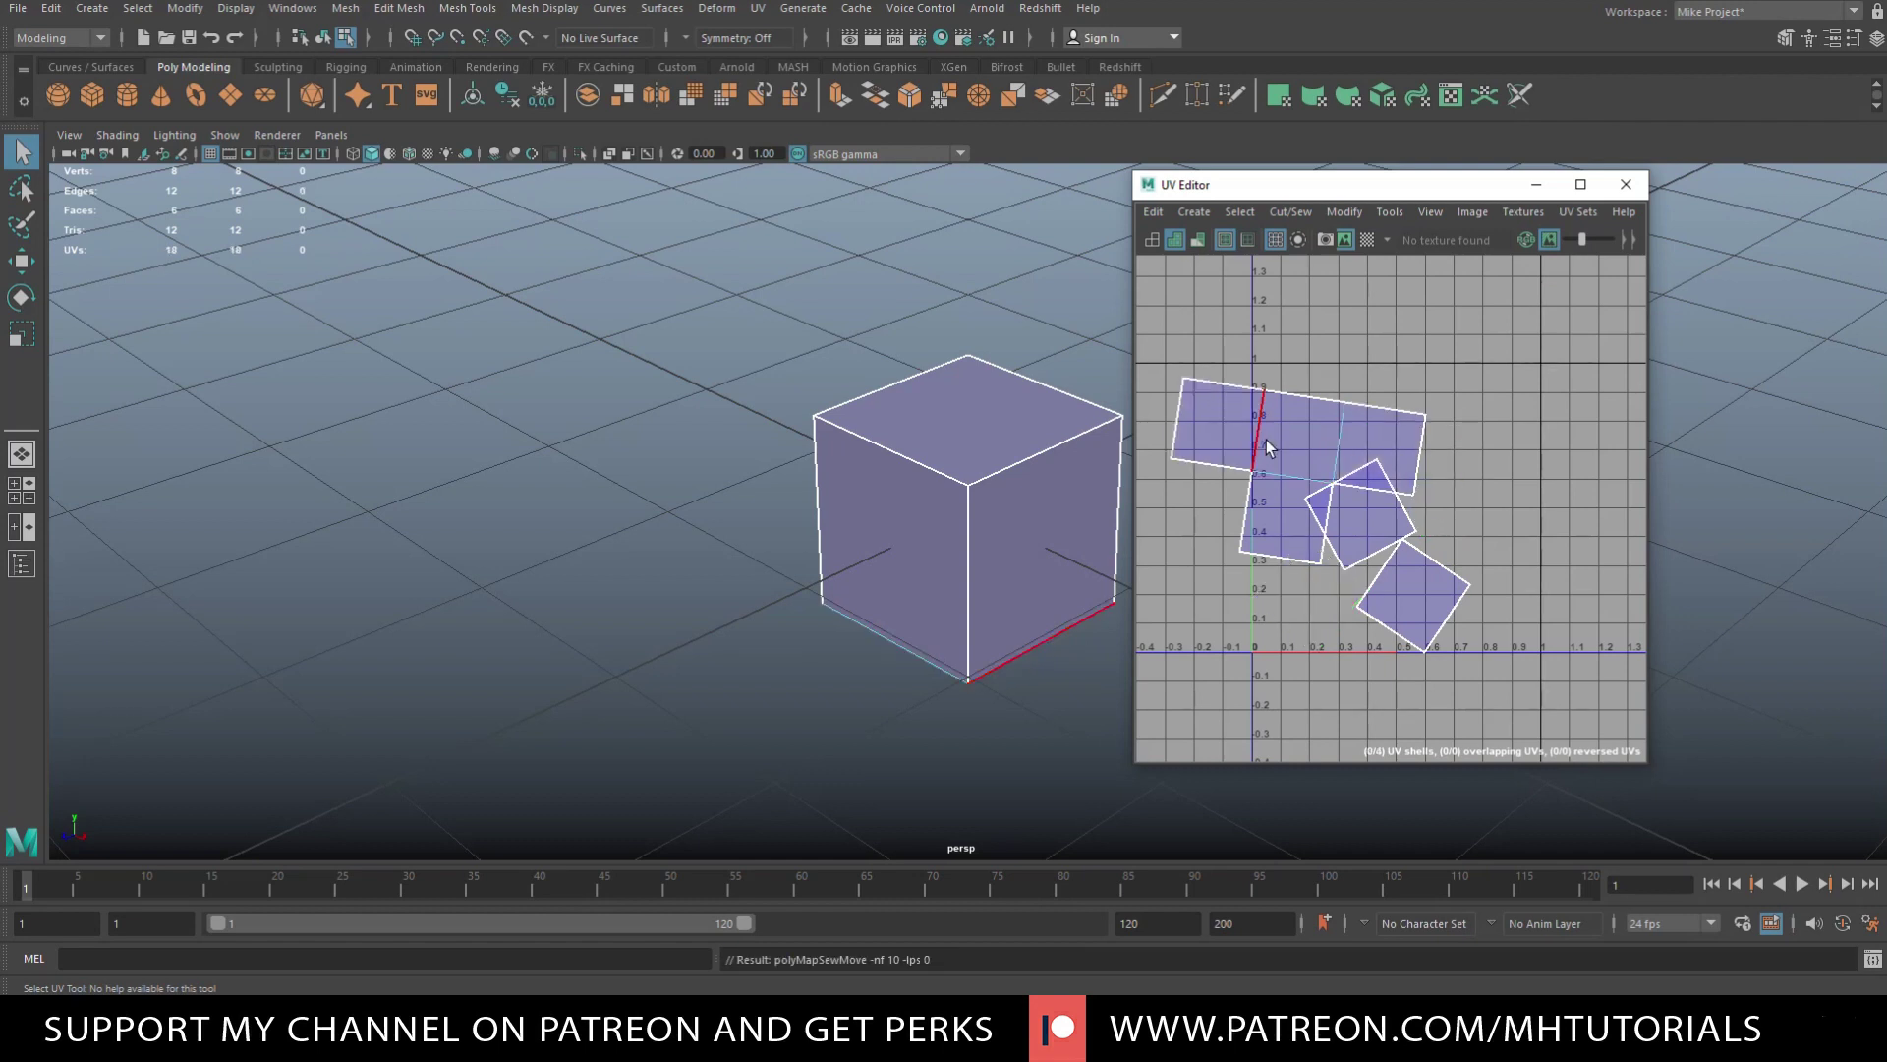
# - Move and sew the last two shells in a column above the central UV square to form a single cross
pyautogui.click(1301, 400)
pyautogui.keyDown('shift'); pyautogui.moveTo(1302, 400); pyautogui.dragTo(1292, 391, button='right'); pyautogui.keyUp('shift')
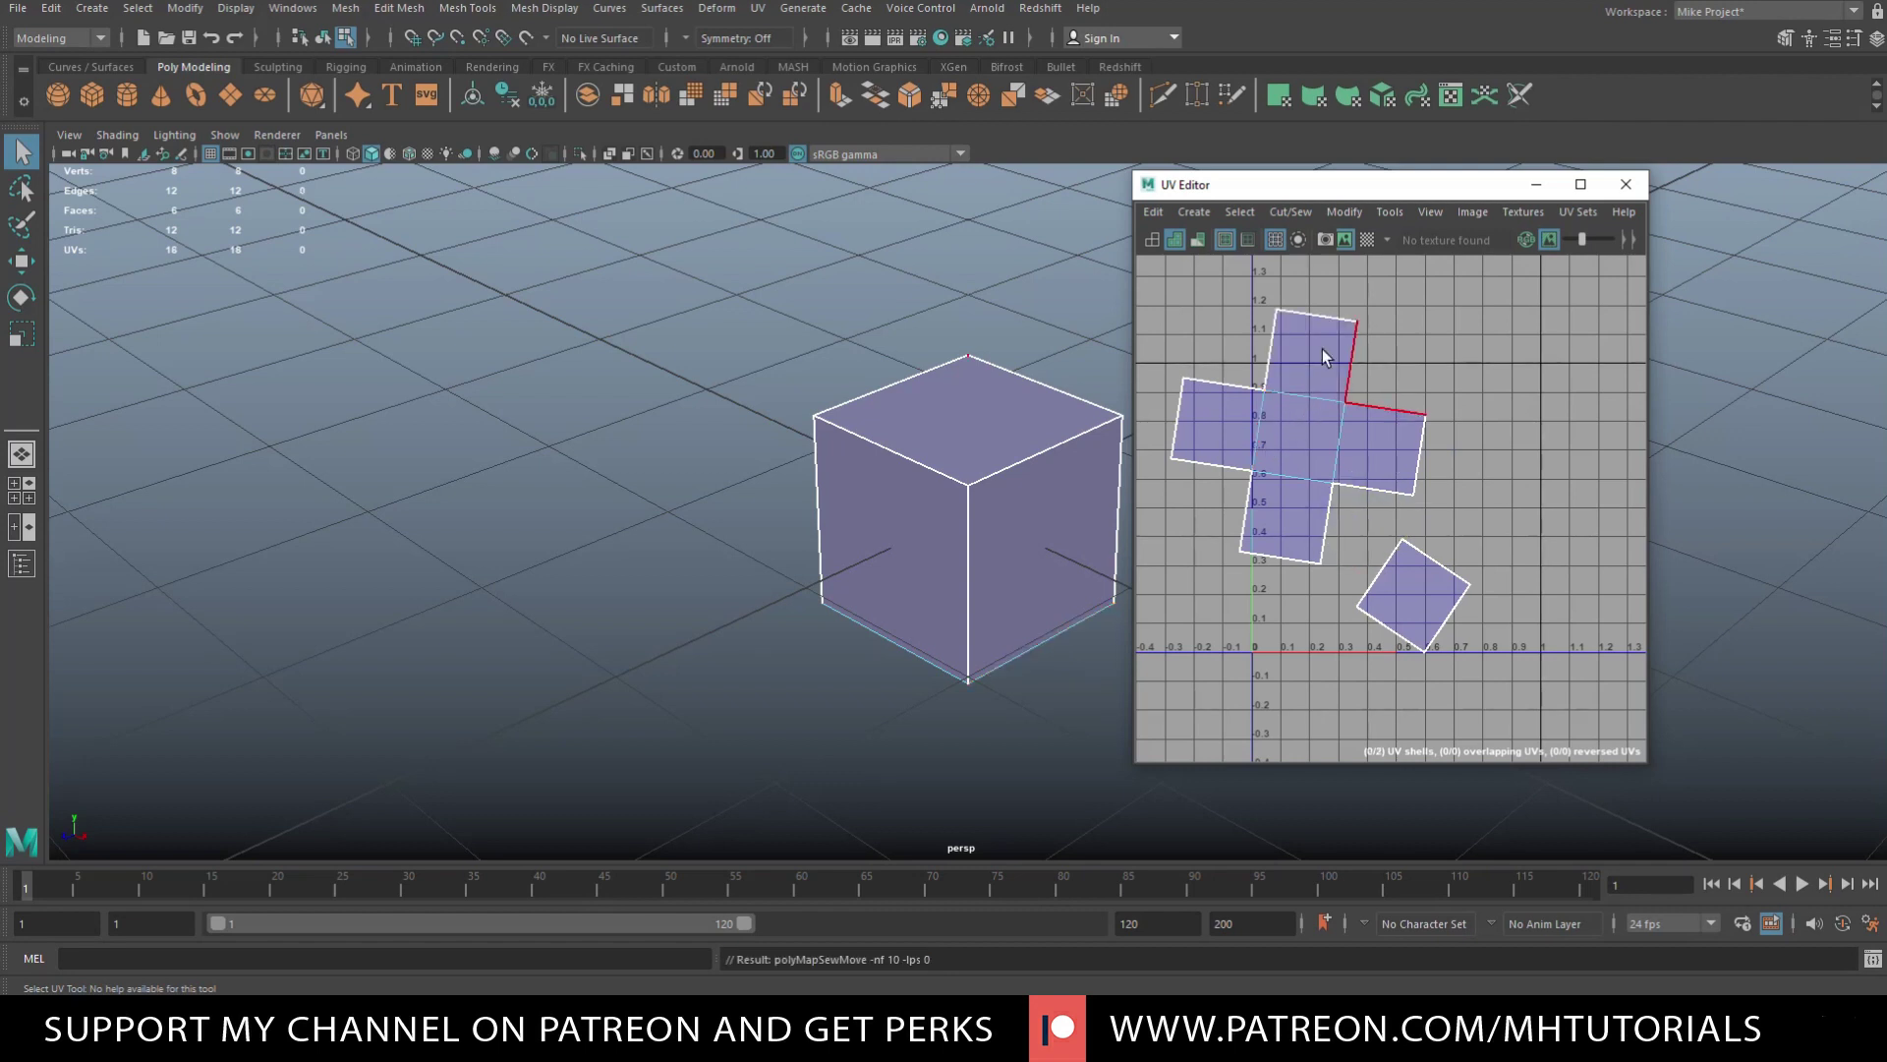
pyautogui.keyDown('shift'); pyautogui.moveTo(1334, 318); pyautogui.dragTo(1325, 323, button='right'); pyautogui.keyUp('shift')
pyautogui.scroll(-3, 1398, 538)
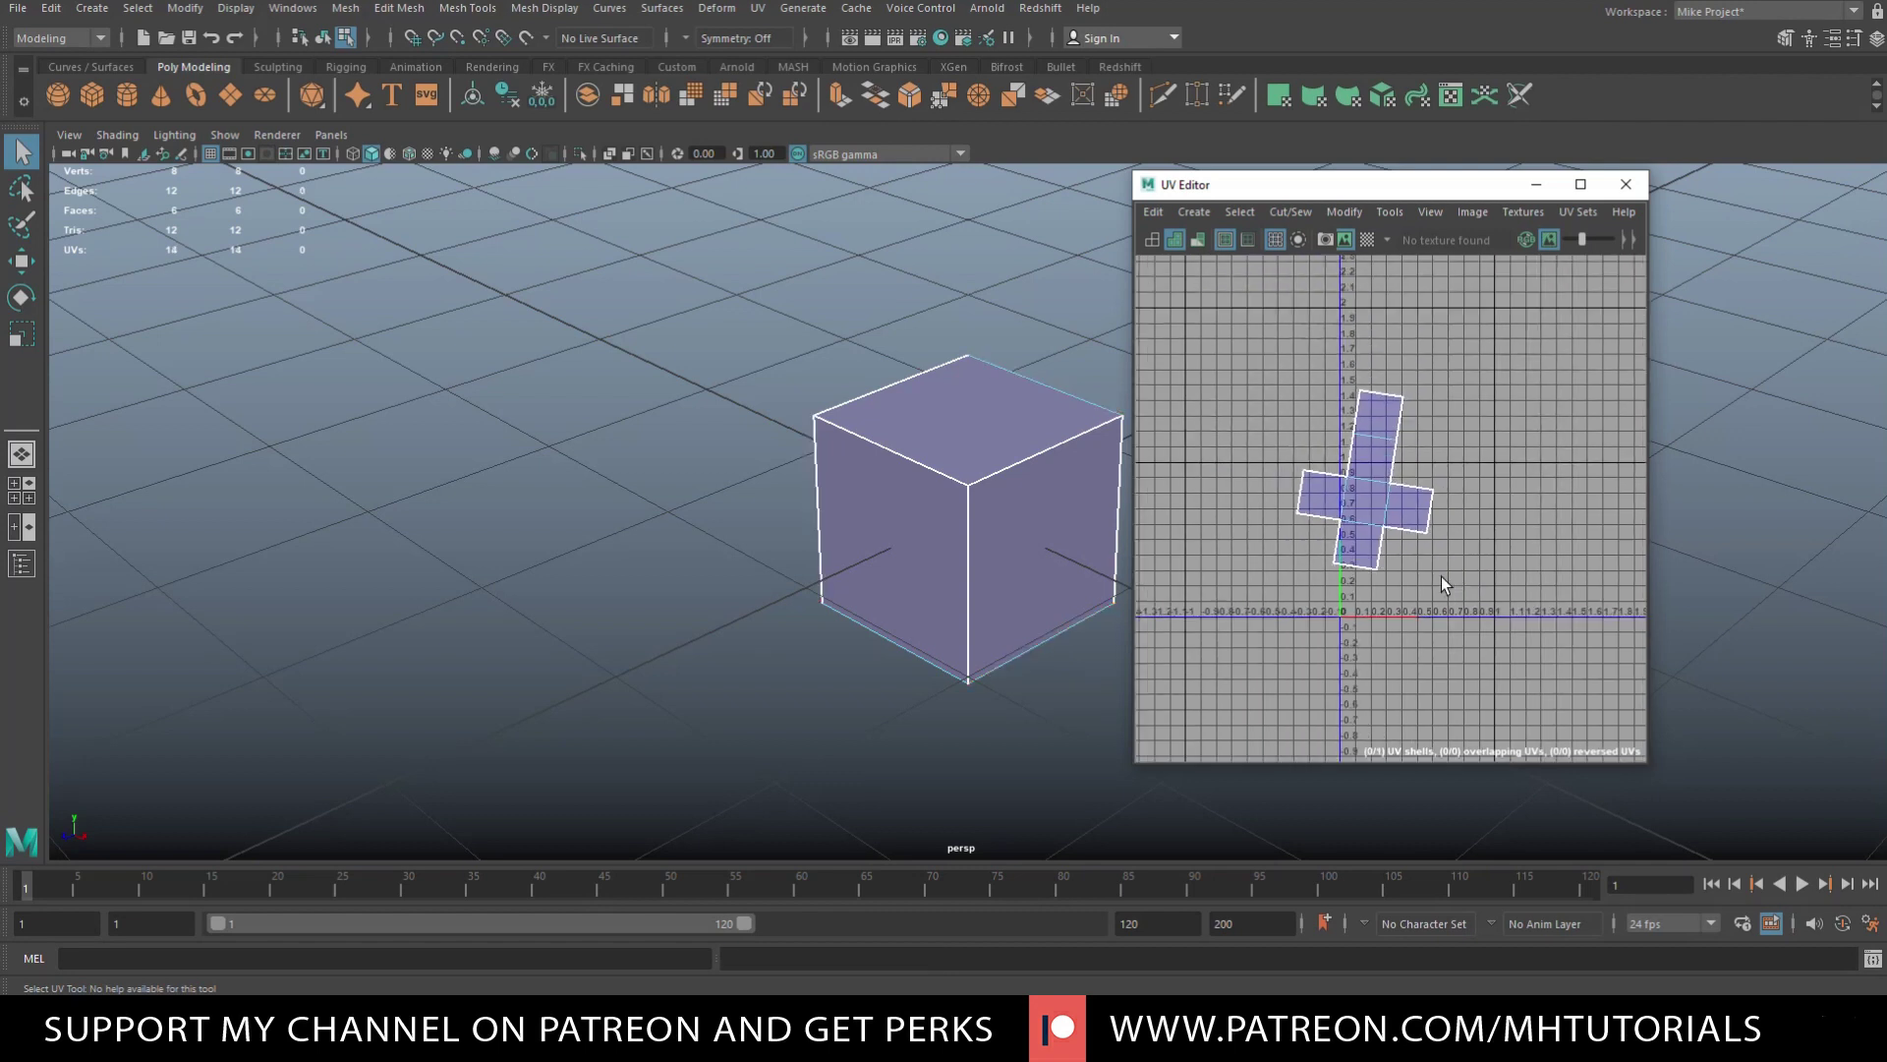
pyautogui.scroll(3, 1441, 611)
pyautogui.scroll(-1, 1442, 610)
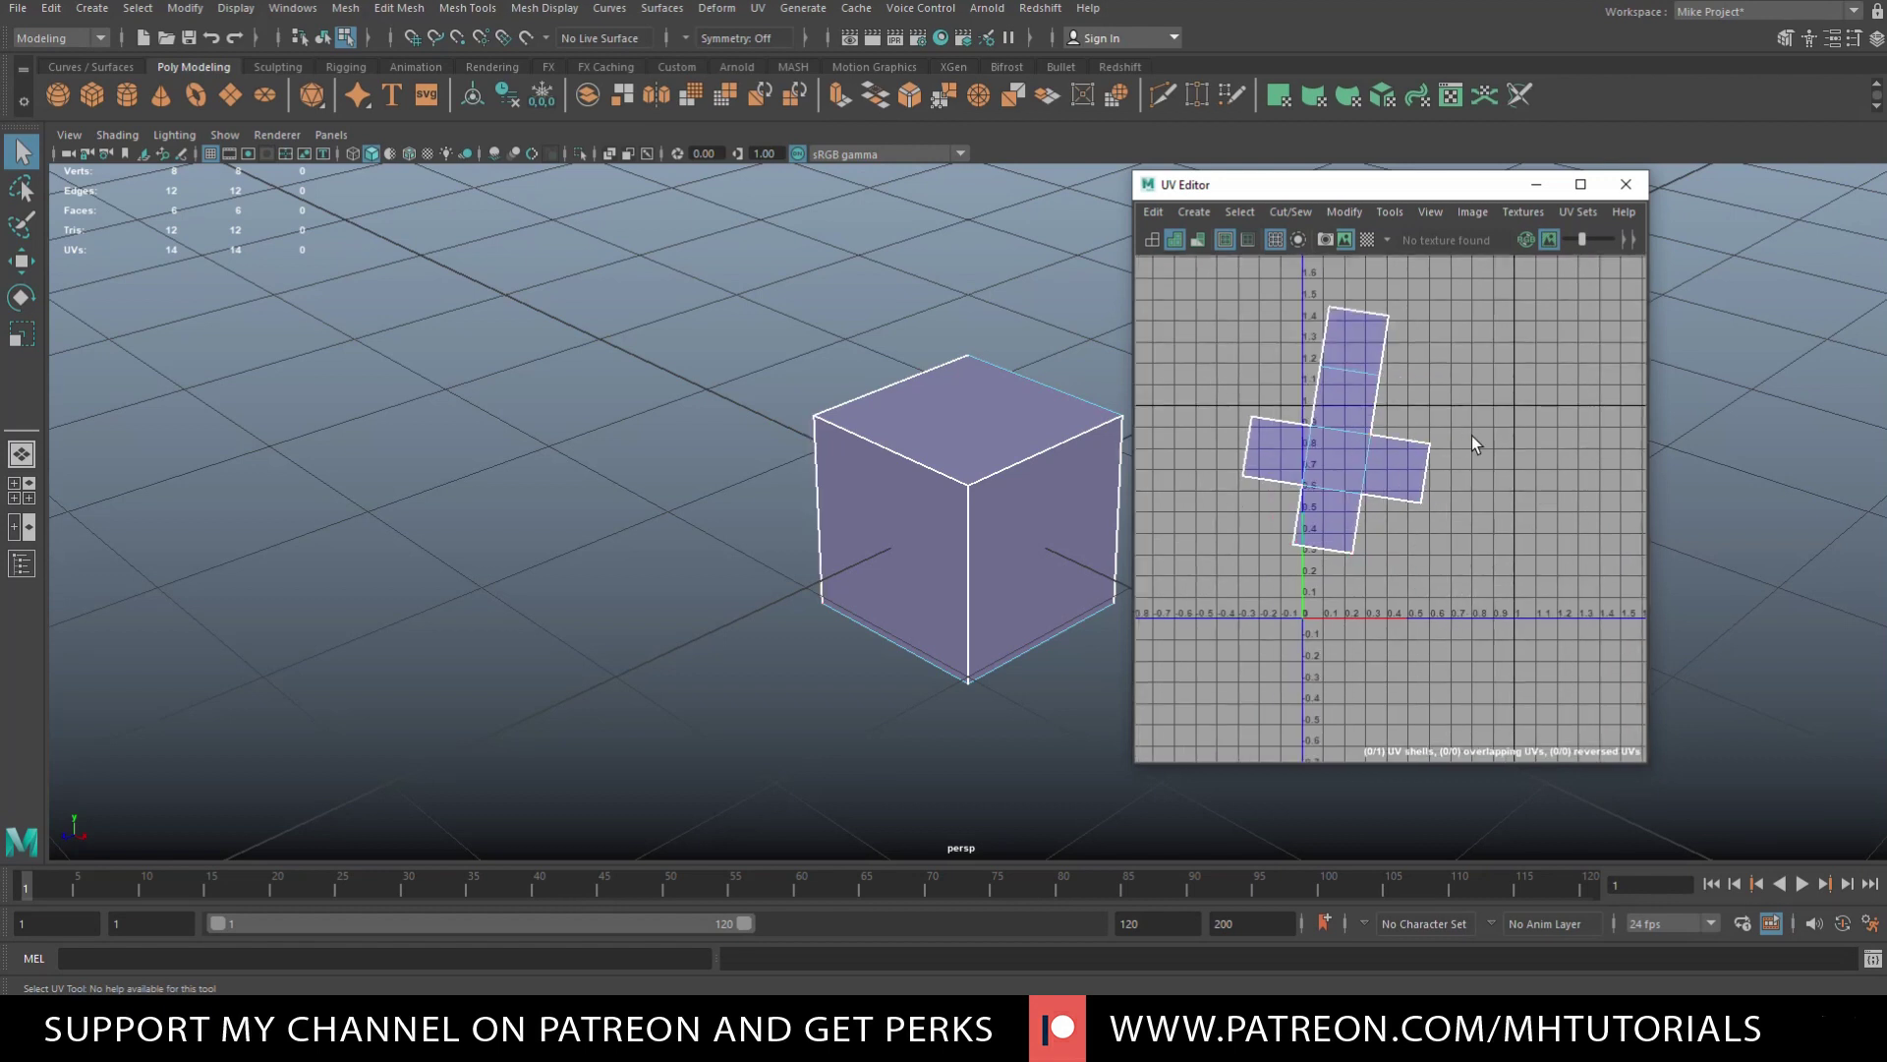
# - Select the whole cross-shaped UV shell, unfold it and lay it out within the 0 to 1 UV space
pyautogui.rightClick(1346, 430)
pyautogui.moveTo(1346, 430); pyautogui.dragTo(1450, 993, button='right')
pyautogui.click(1349, 408)
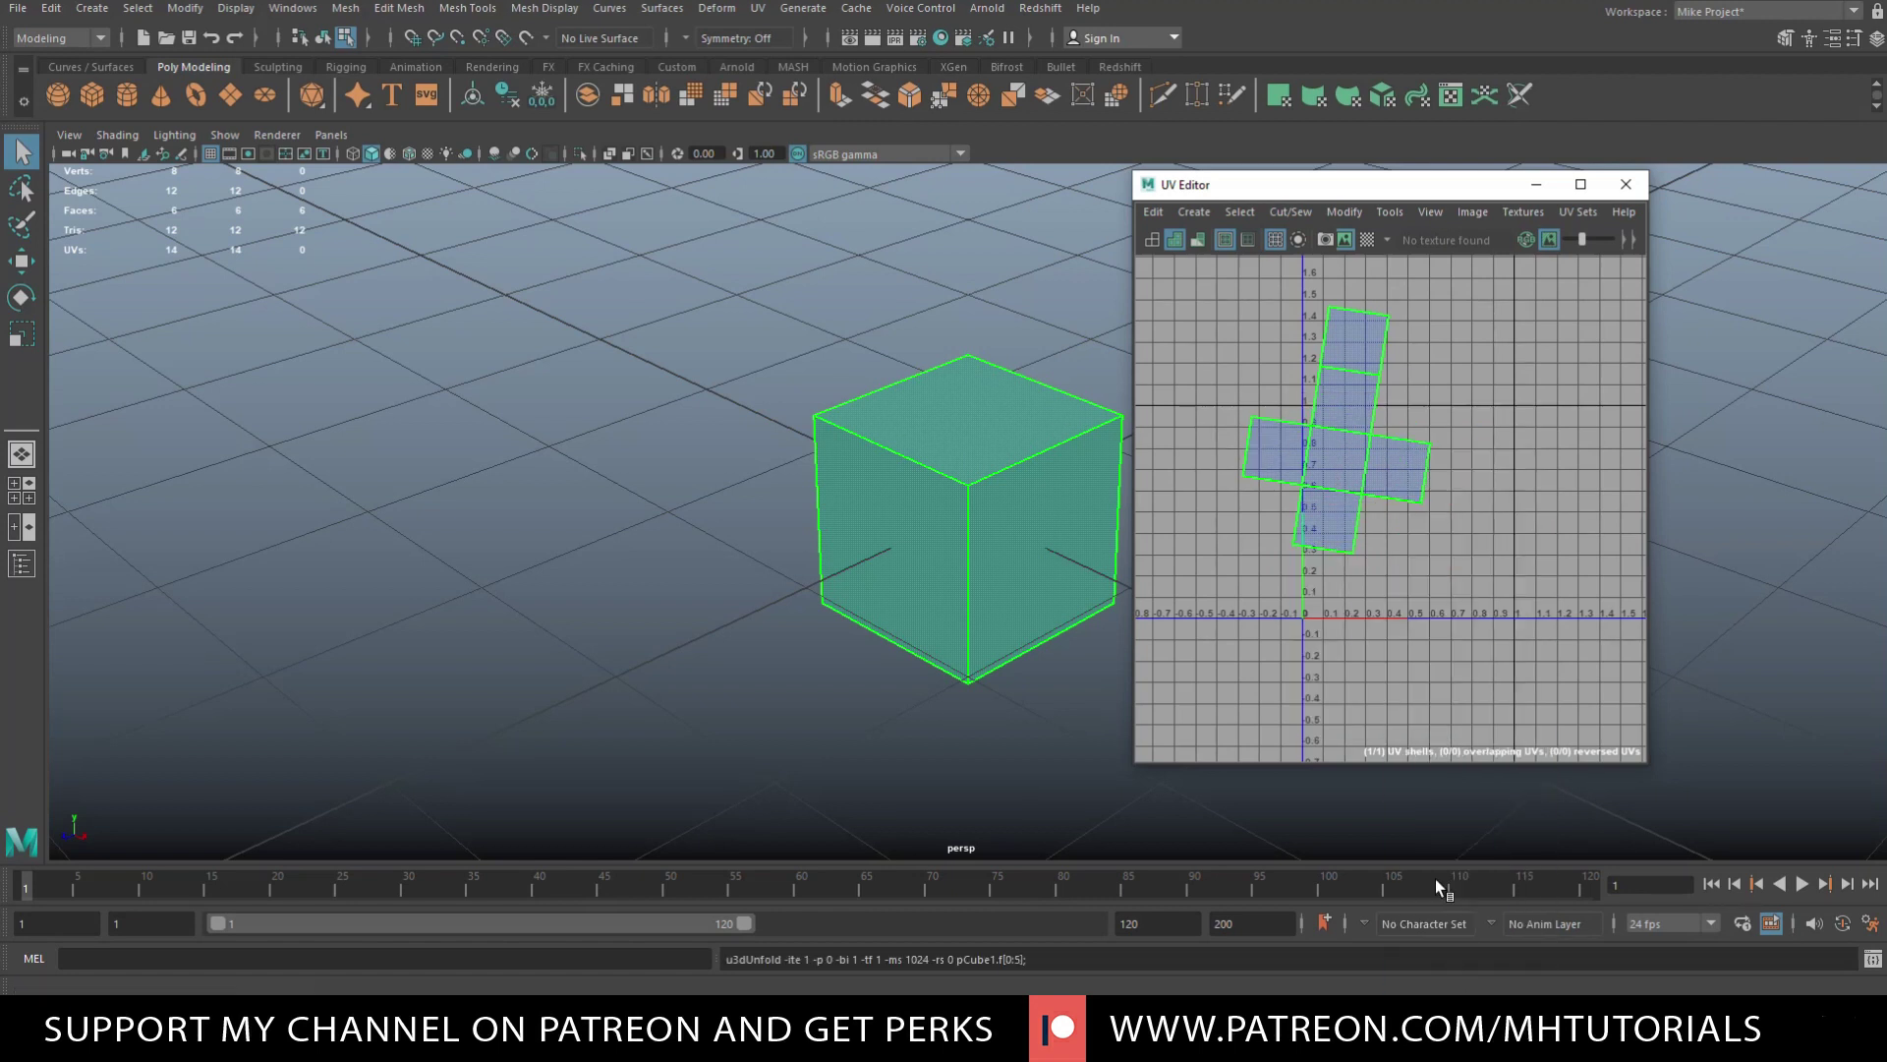
pyautogui.moveTo(1333, 456); pyautogui.dragTo(1450, 670, button='right')
pyautogui.click(1451, 673)
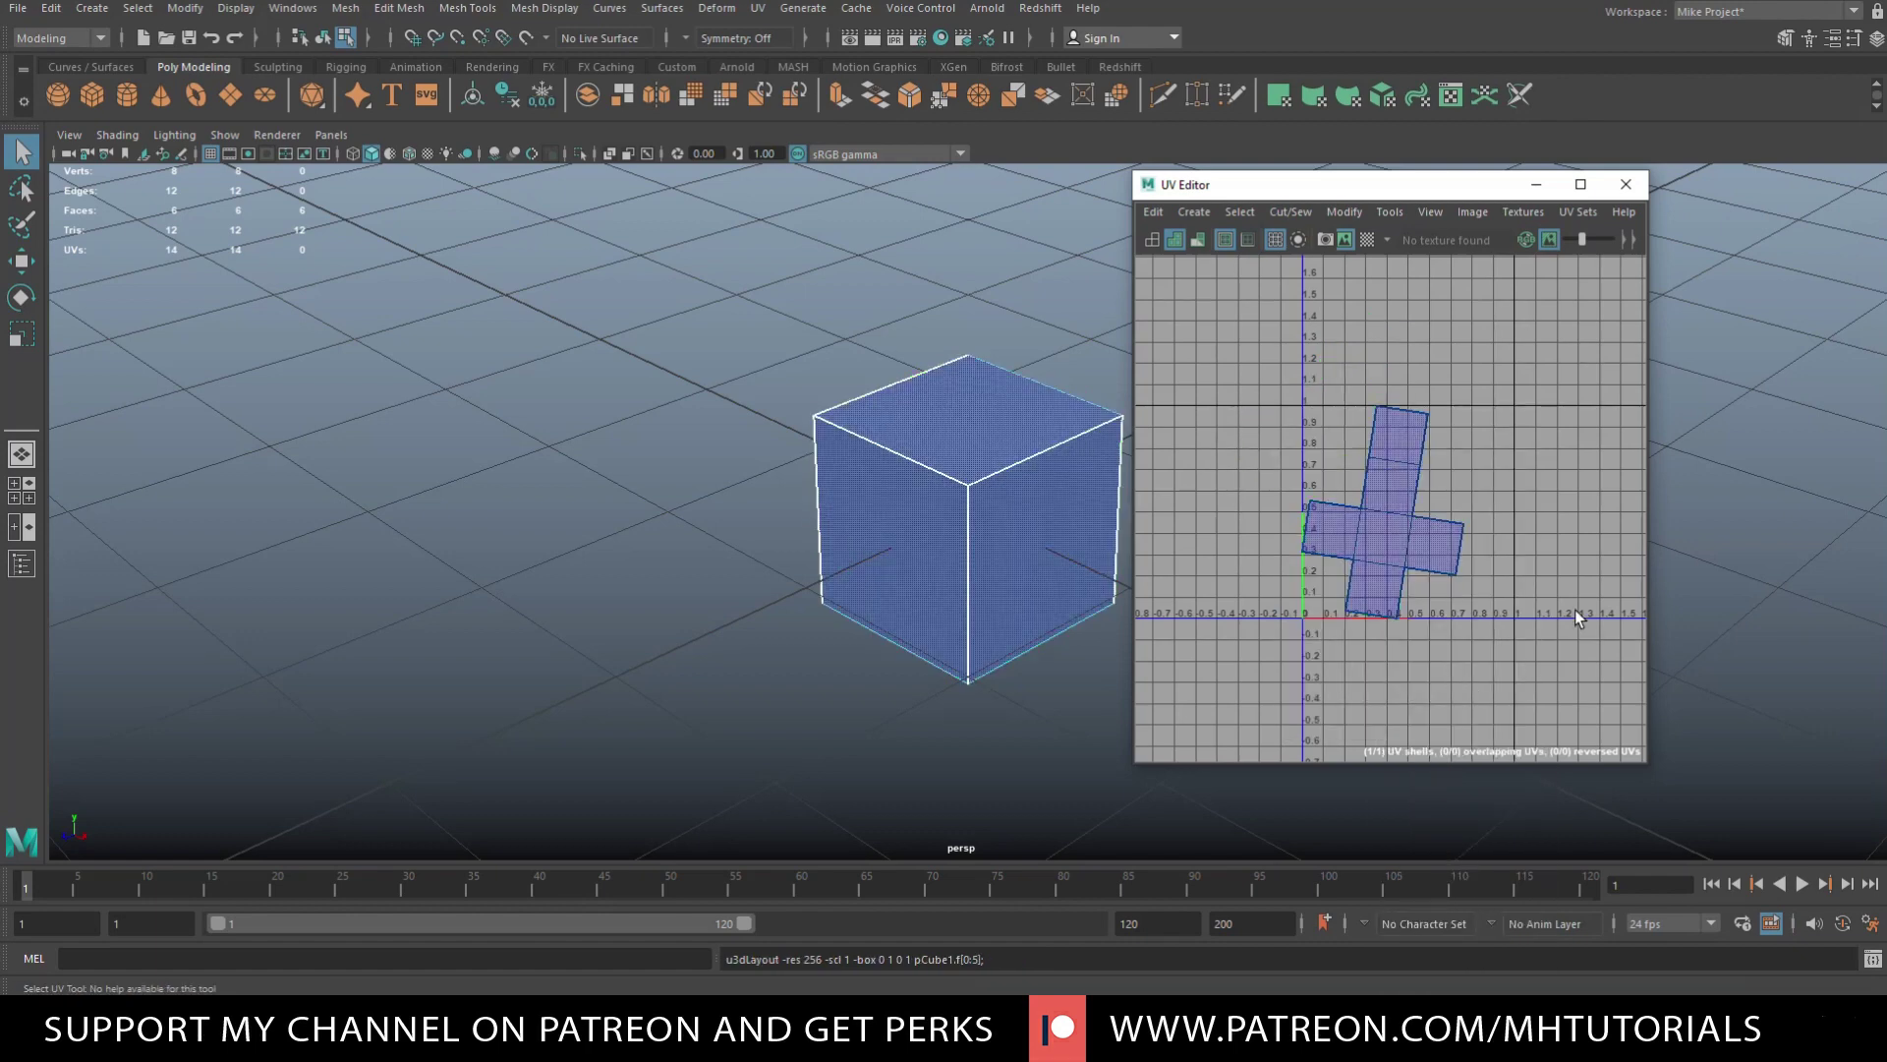
pyautogui.hotkey('ctrl', 'z')
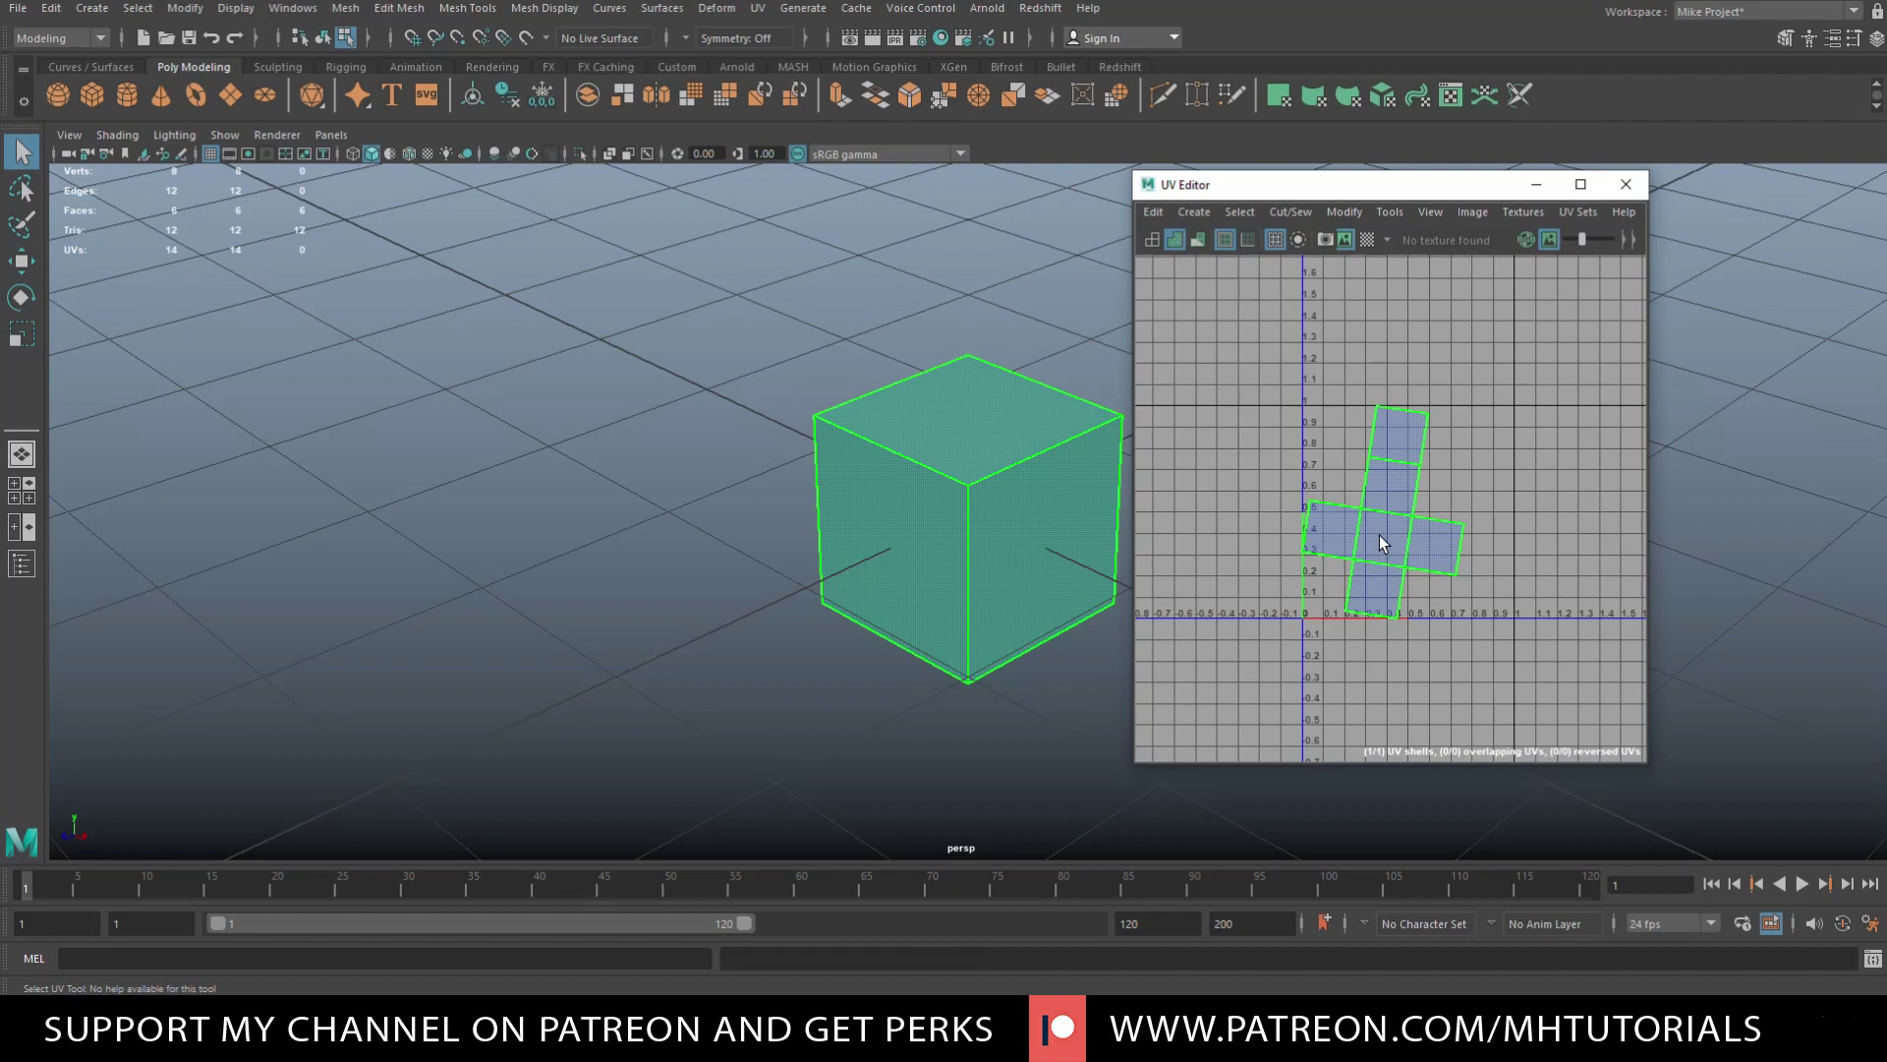
# - Rotate the cross-shaped UV shell upright and move it horizontally toward the centre of the 0 to 1 UV space
pyautogui.press('e')
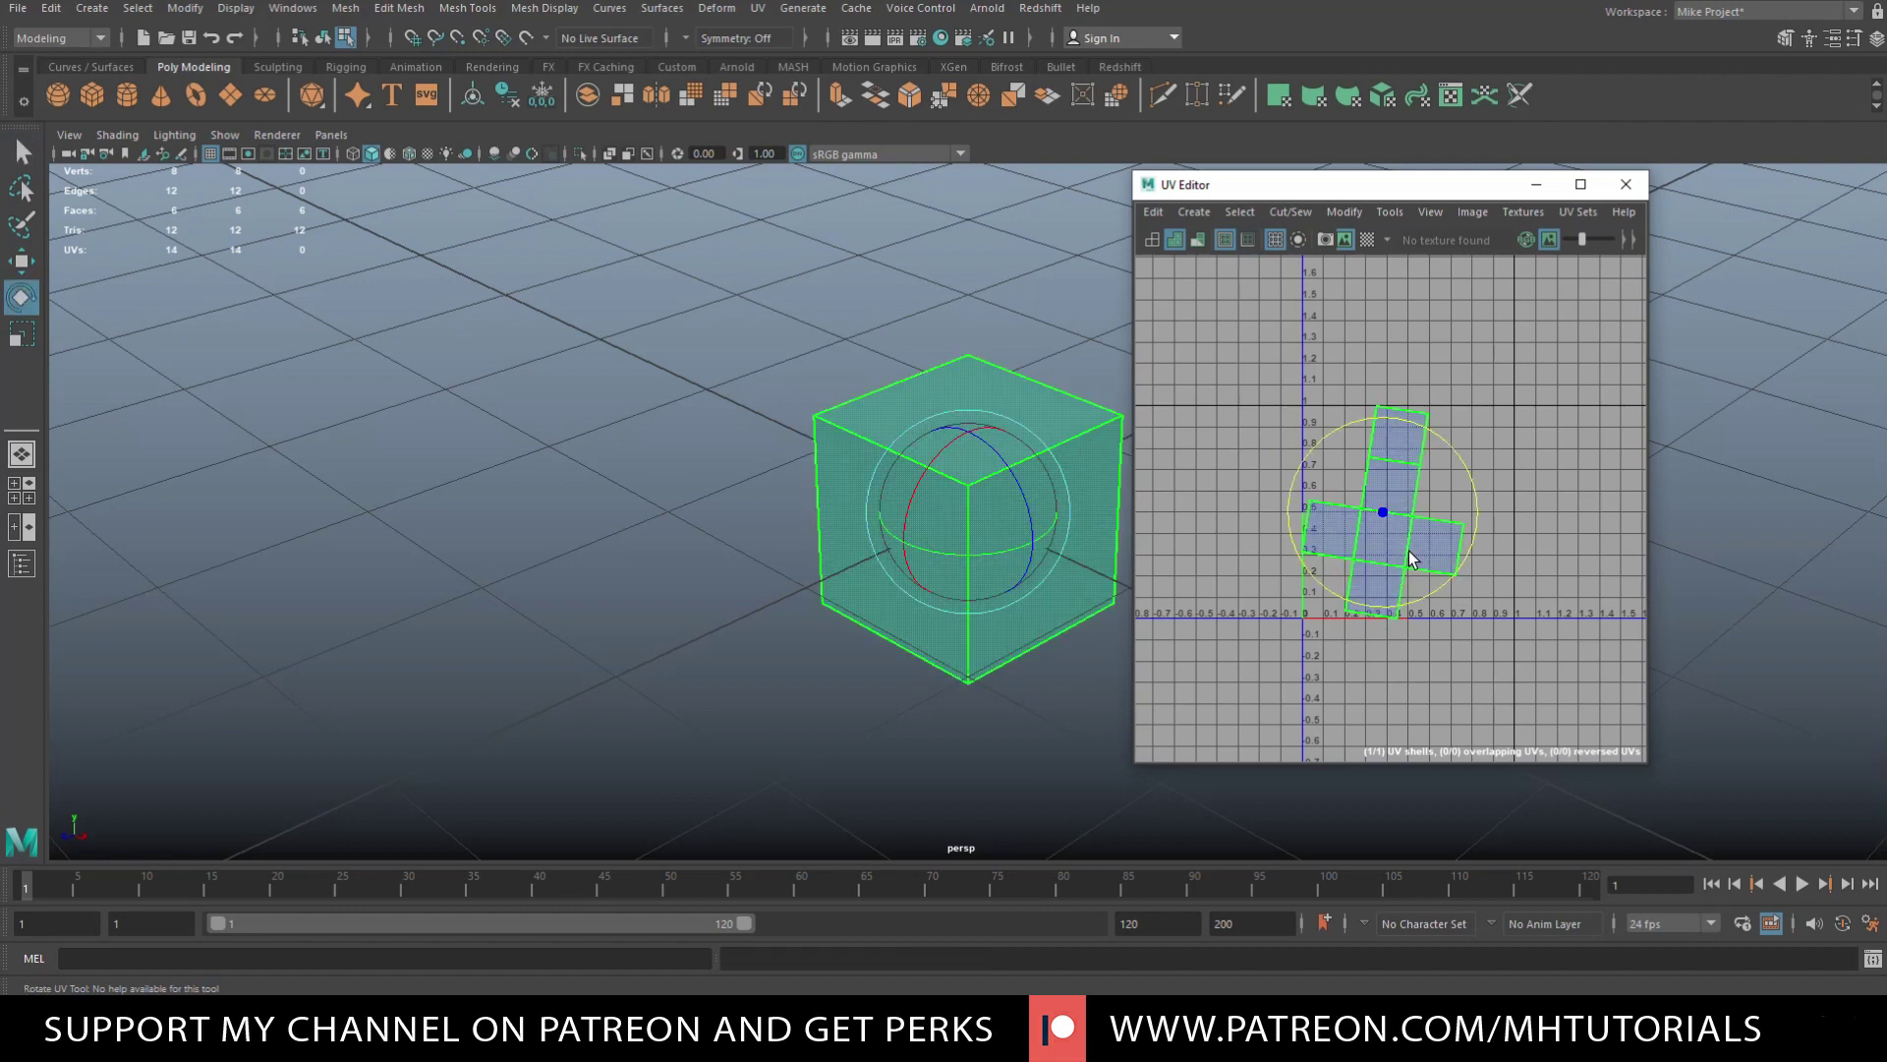
pyautogui.moveTo(1474, 509); pyautogui.dragTo(1477, 495)
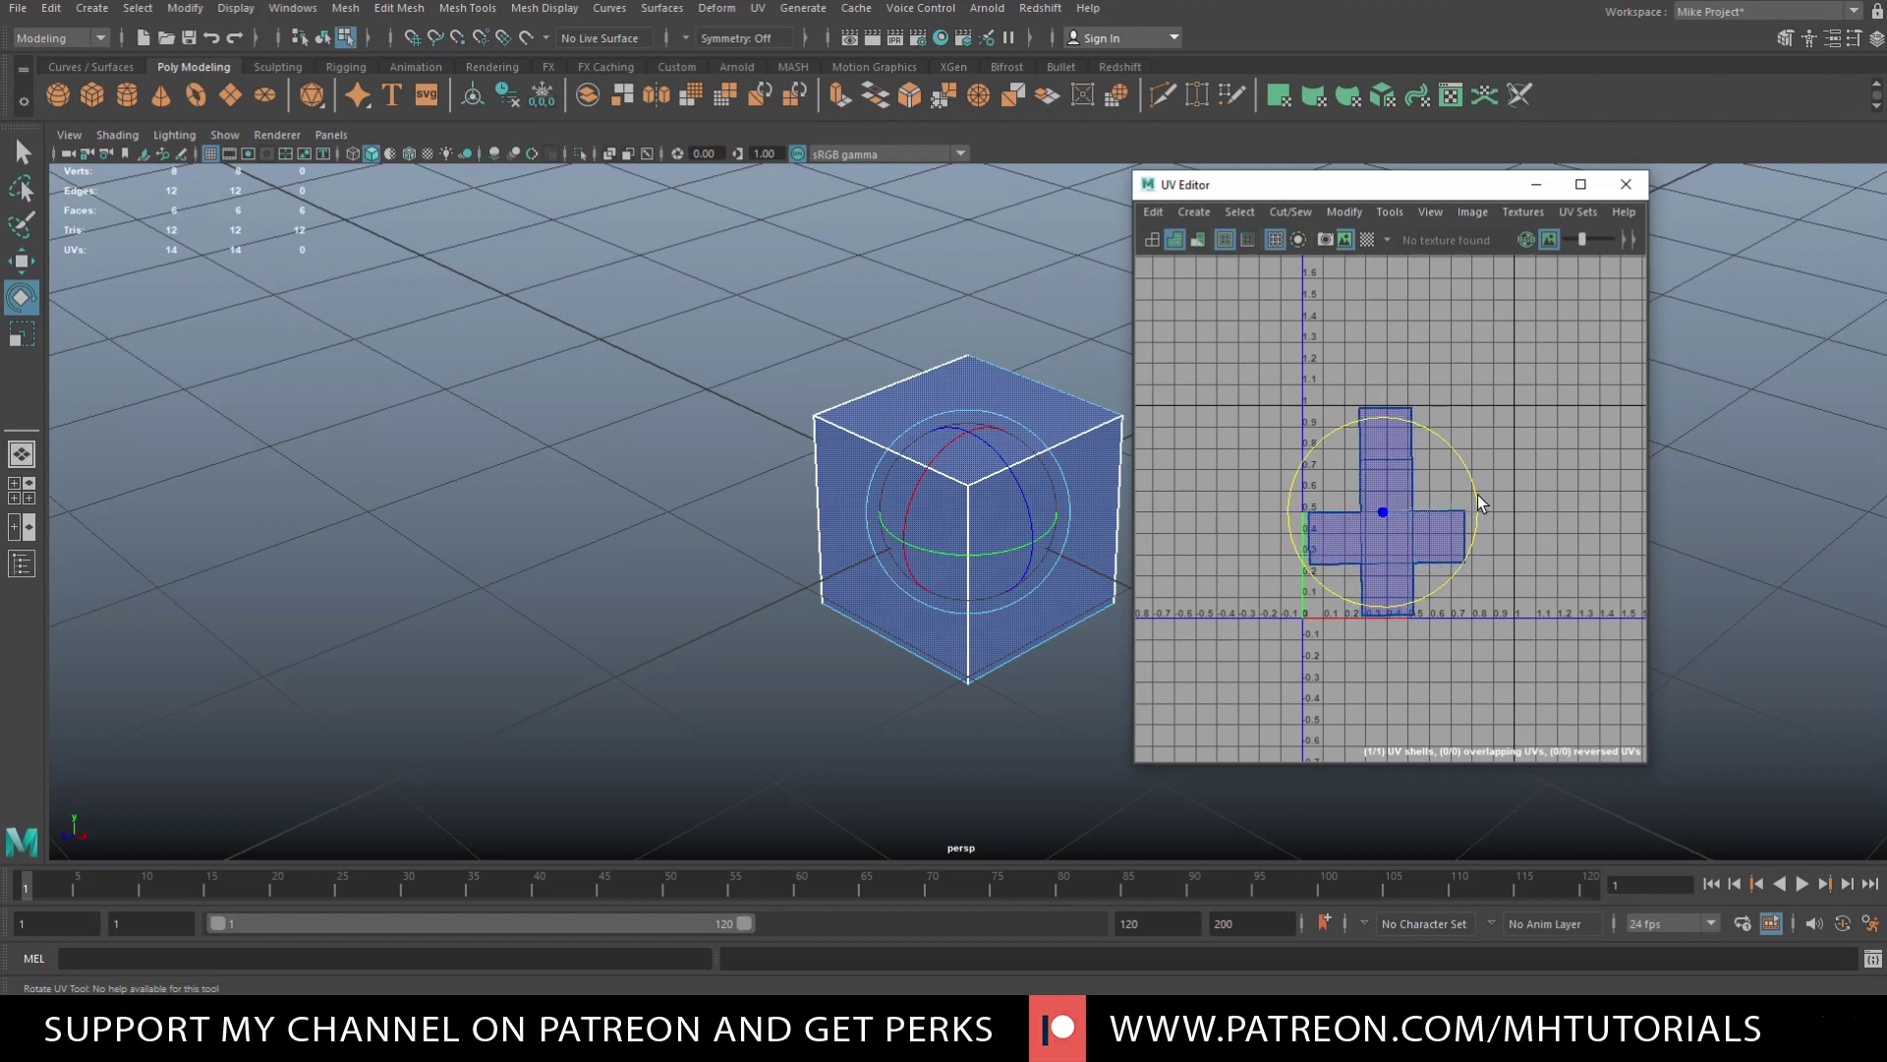
pyautogui.press('w')
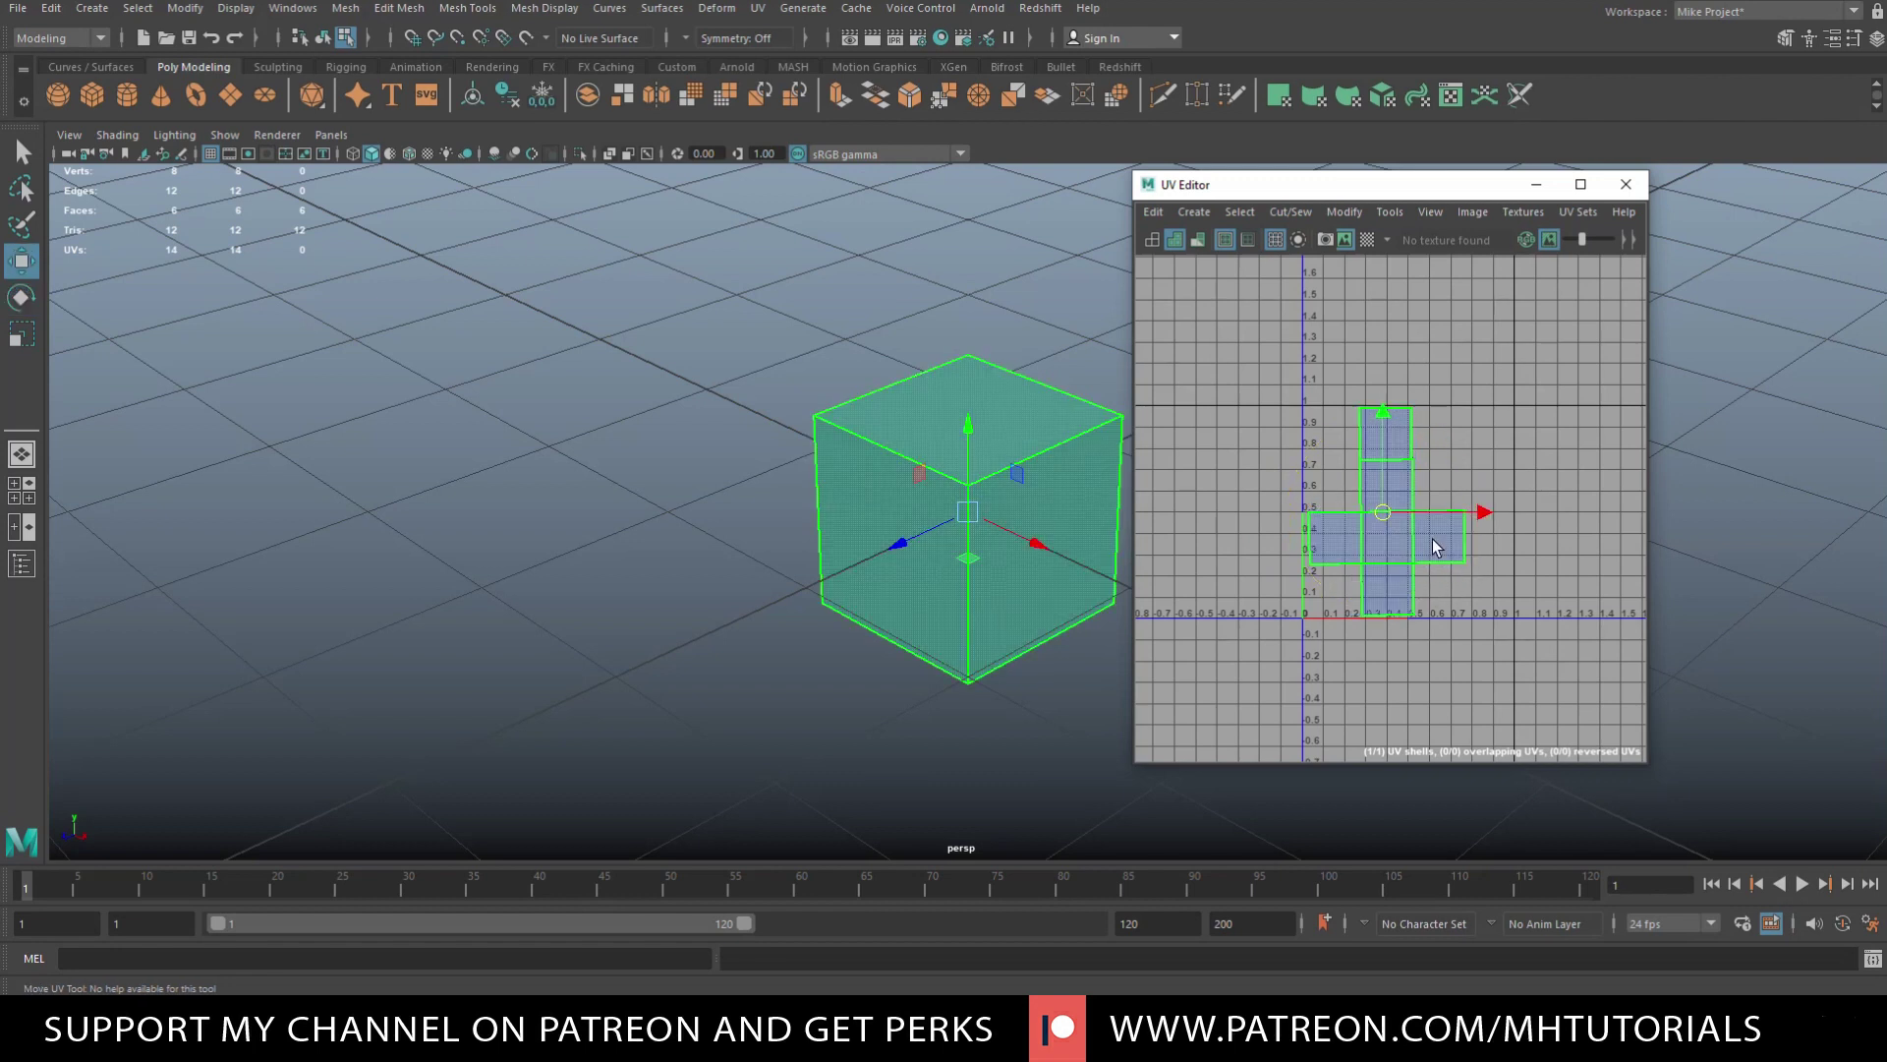
pyautogui.moveTo(1488, 512); pyautogui.dragTo(1521, 514)
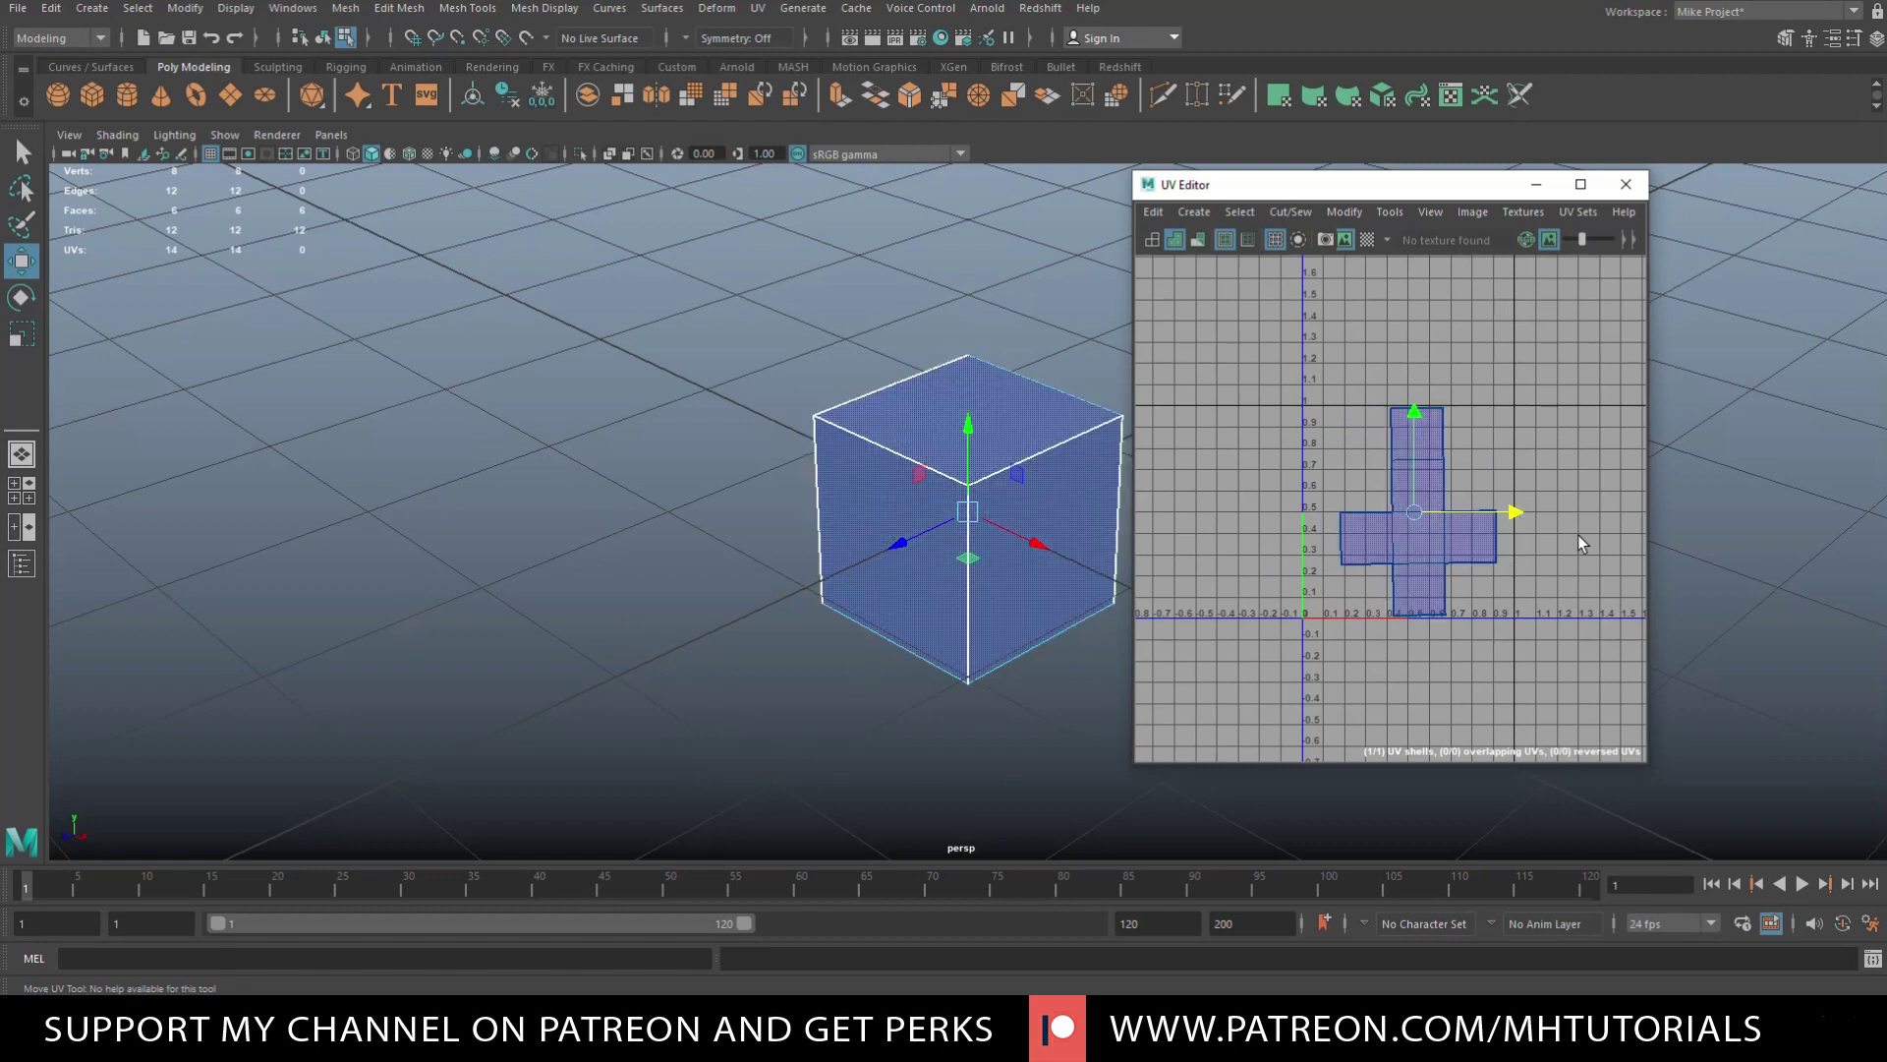
pyautogui.moveTo(849, 291); pyautogui.dragTo(855, 346, button='right')
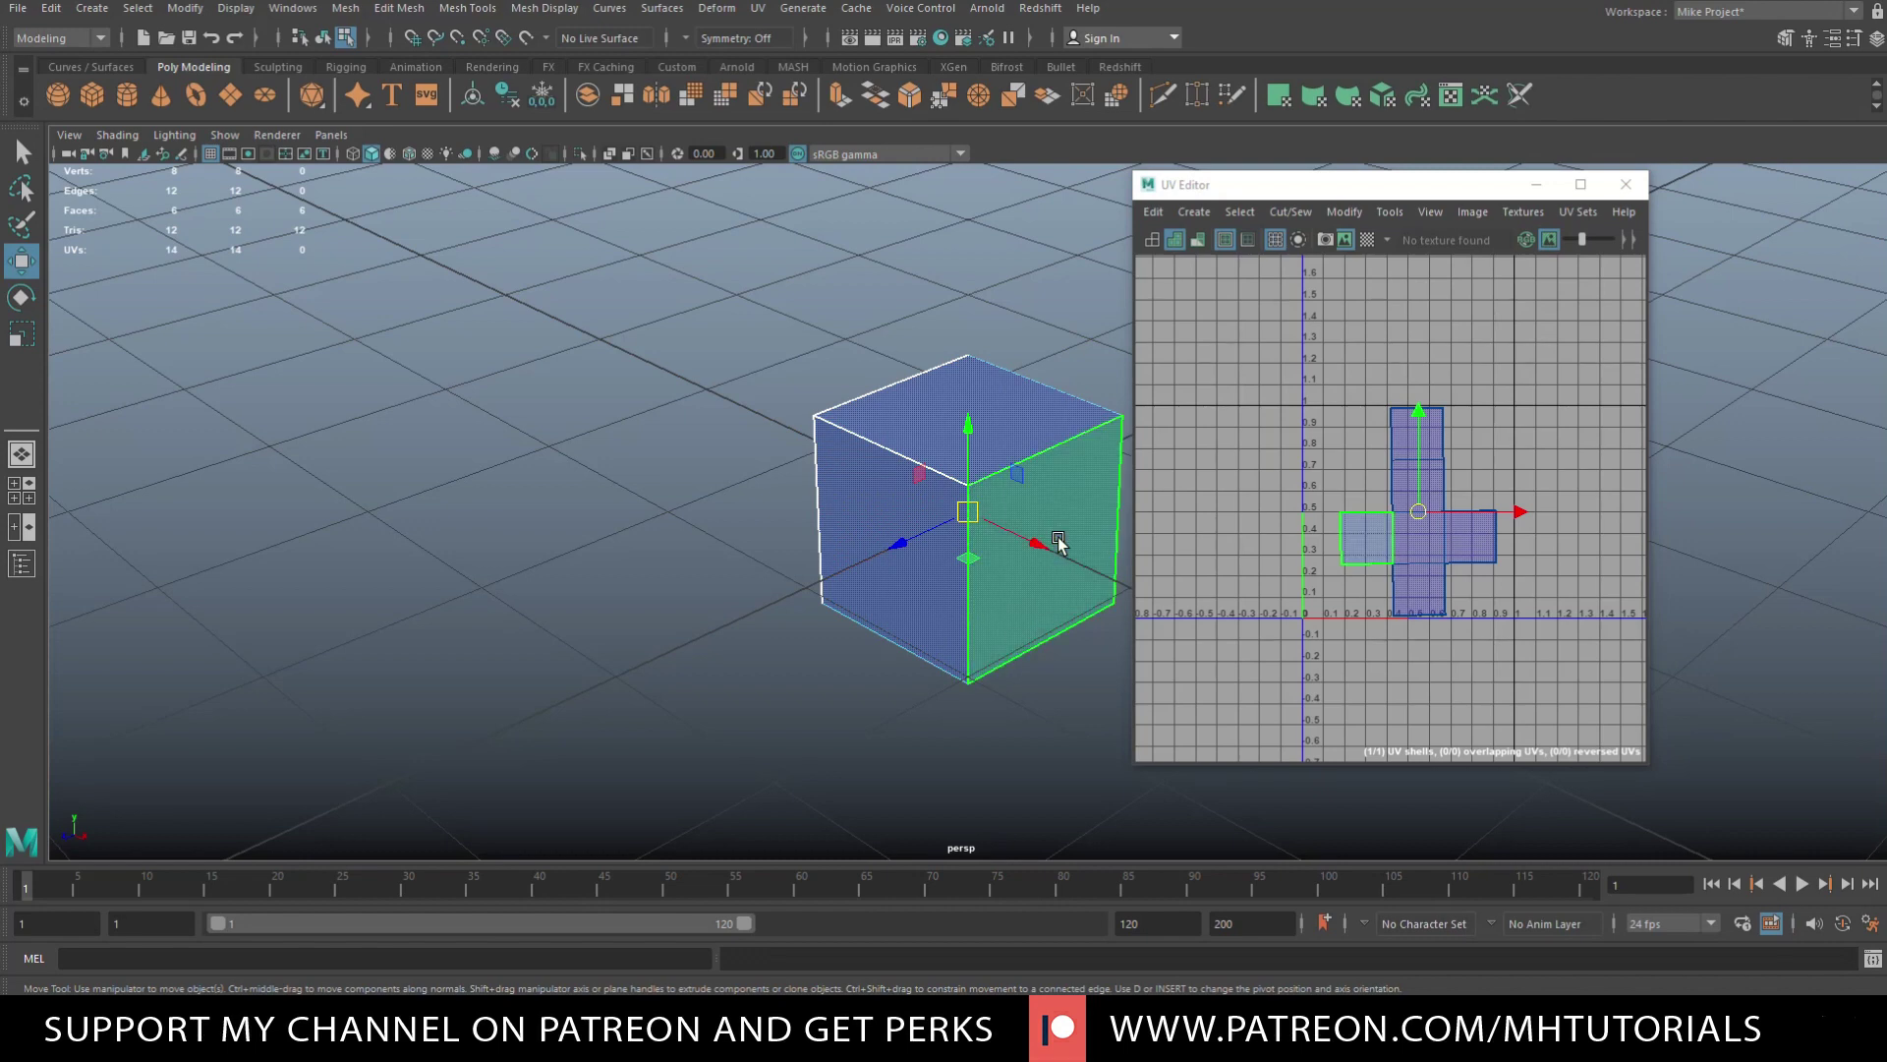
pyautogui.keyDown('alt'); pyautogui.moveTo(689, 563); pyautogui.dragTo(945, 620); pyautogui.keyUp('alt')
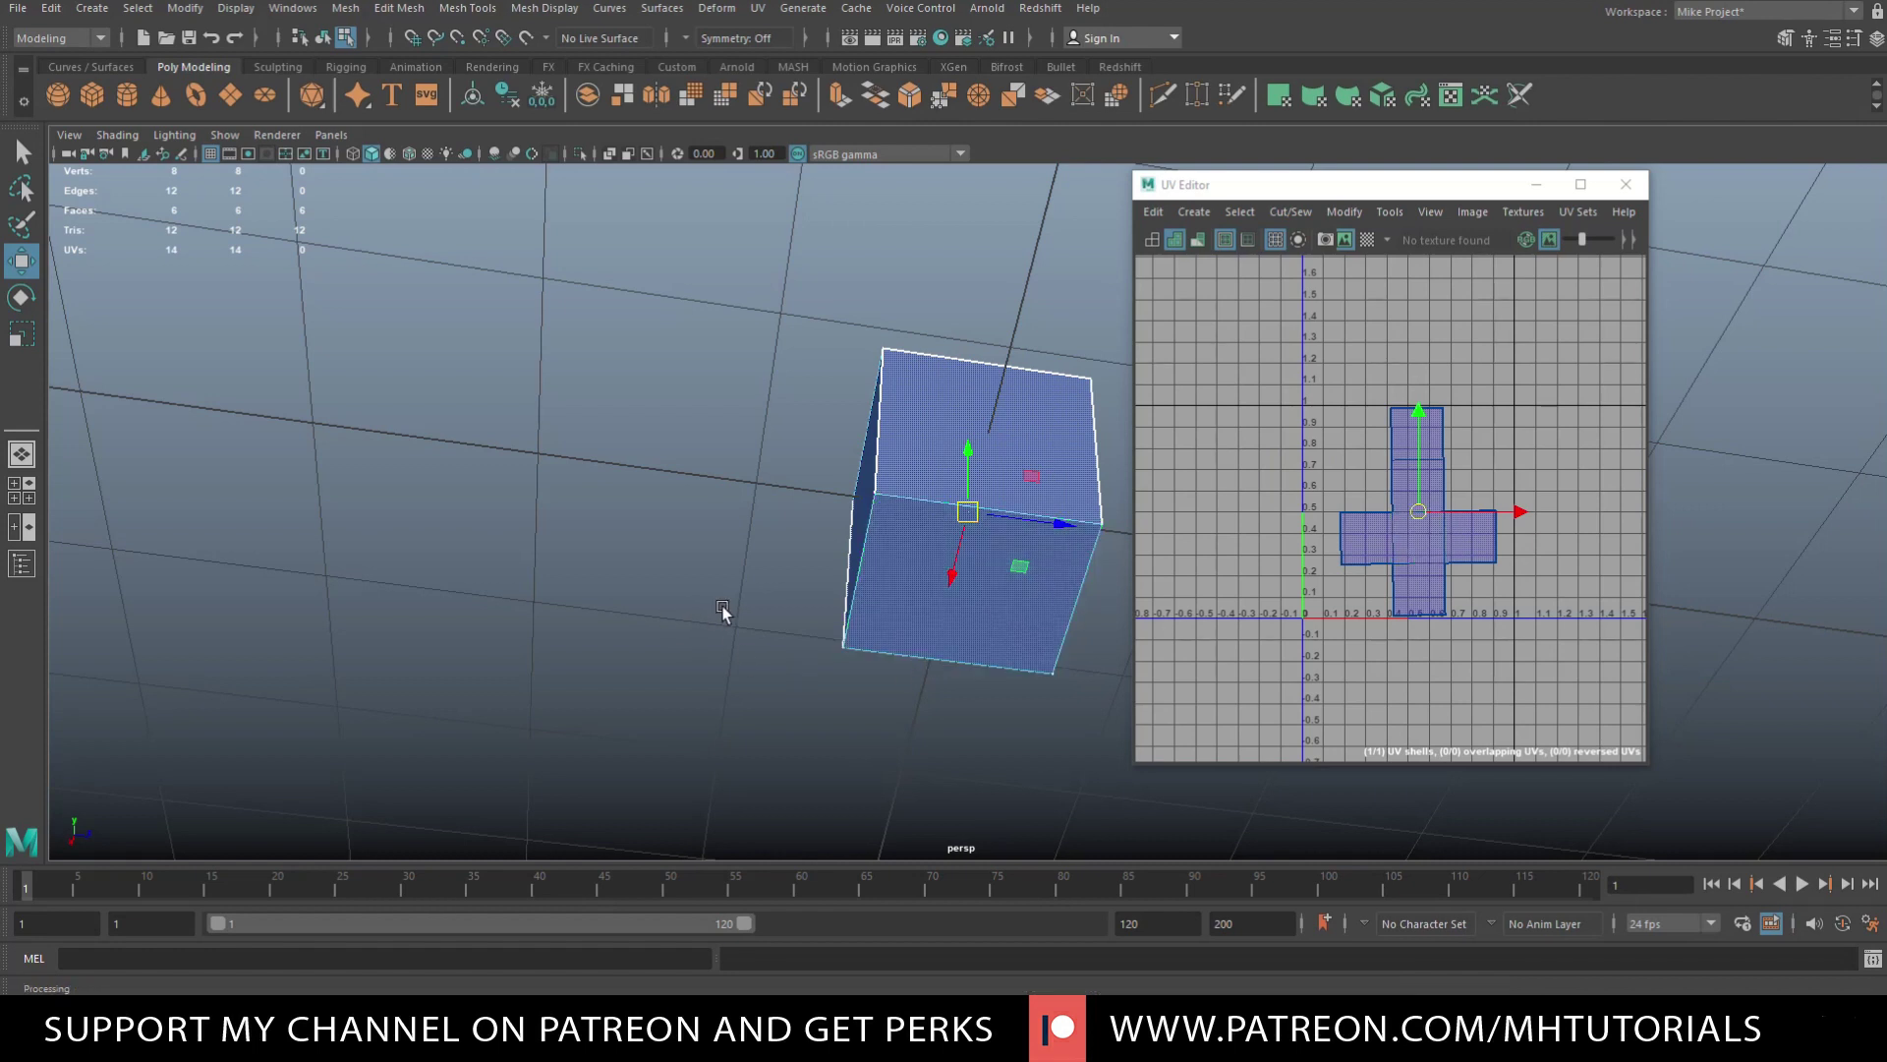
pyautogui.keyDown('alt'); pyautogui.moveTo(700, 577); pyautogui.dragTo(467, 581); pyautogui.keyUp('alt')
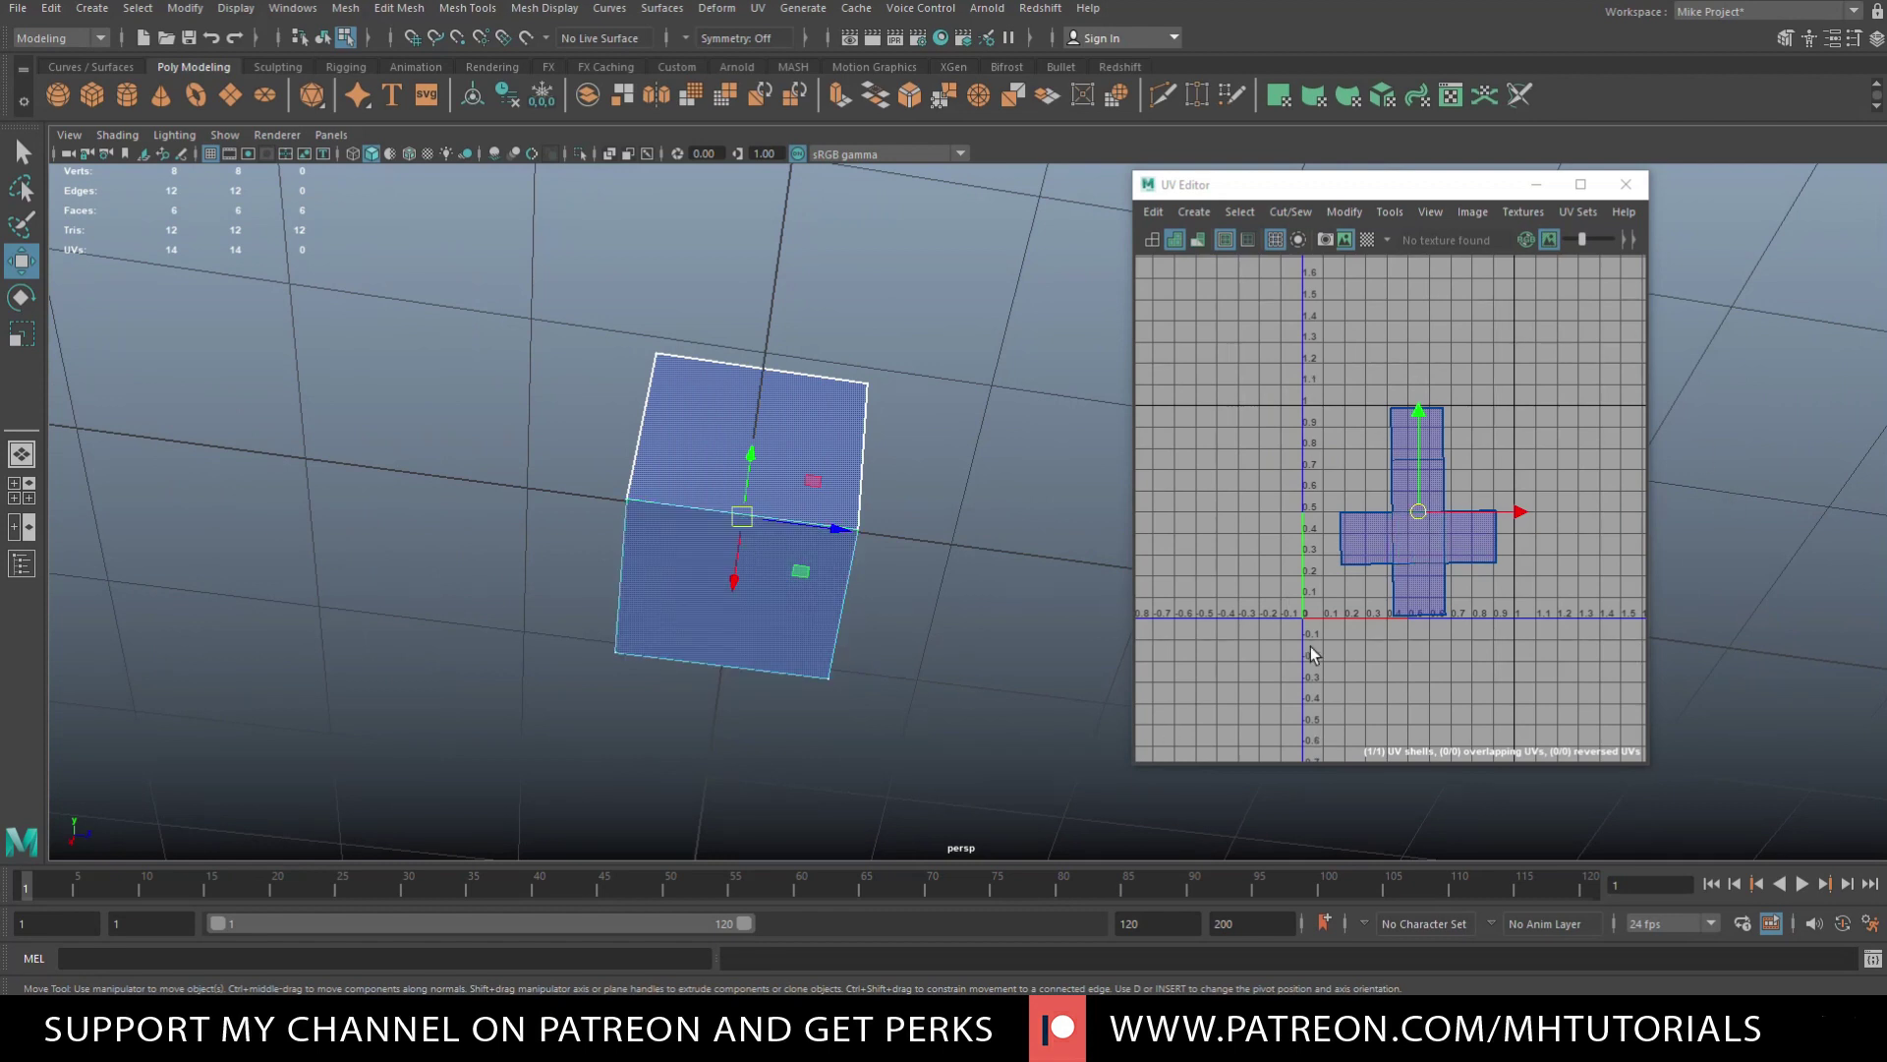
# - Open the UV snapshot options and set the output file to outUV on the Desktop
pyautogui.click(1316, 244)
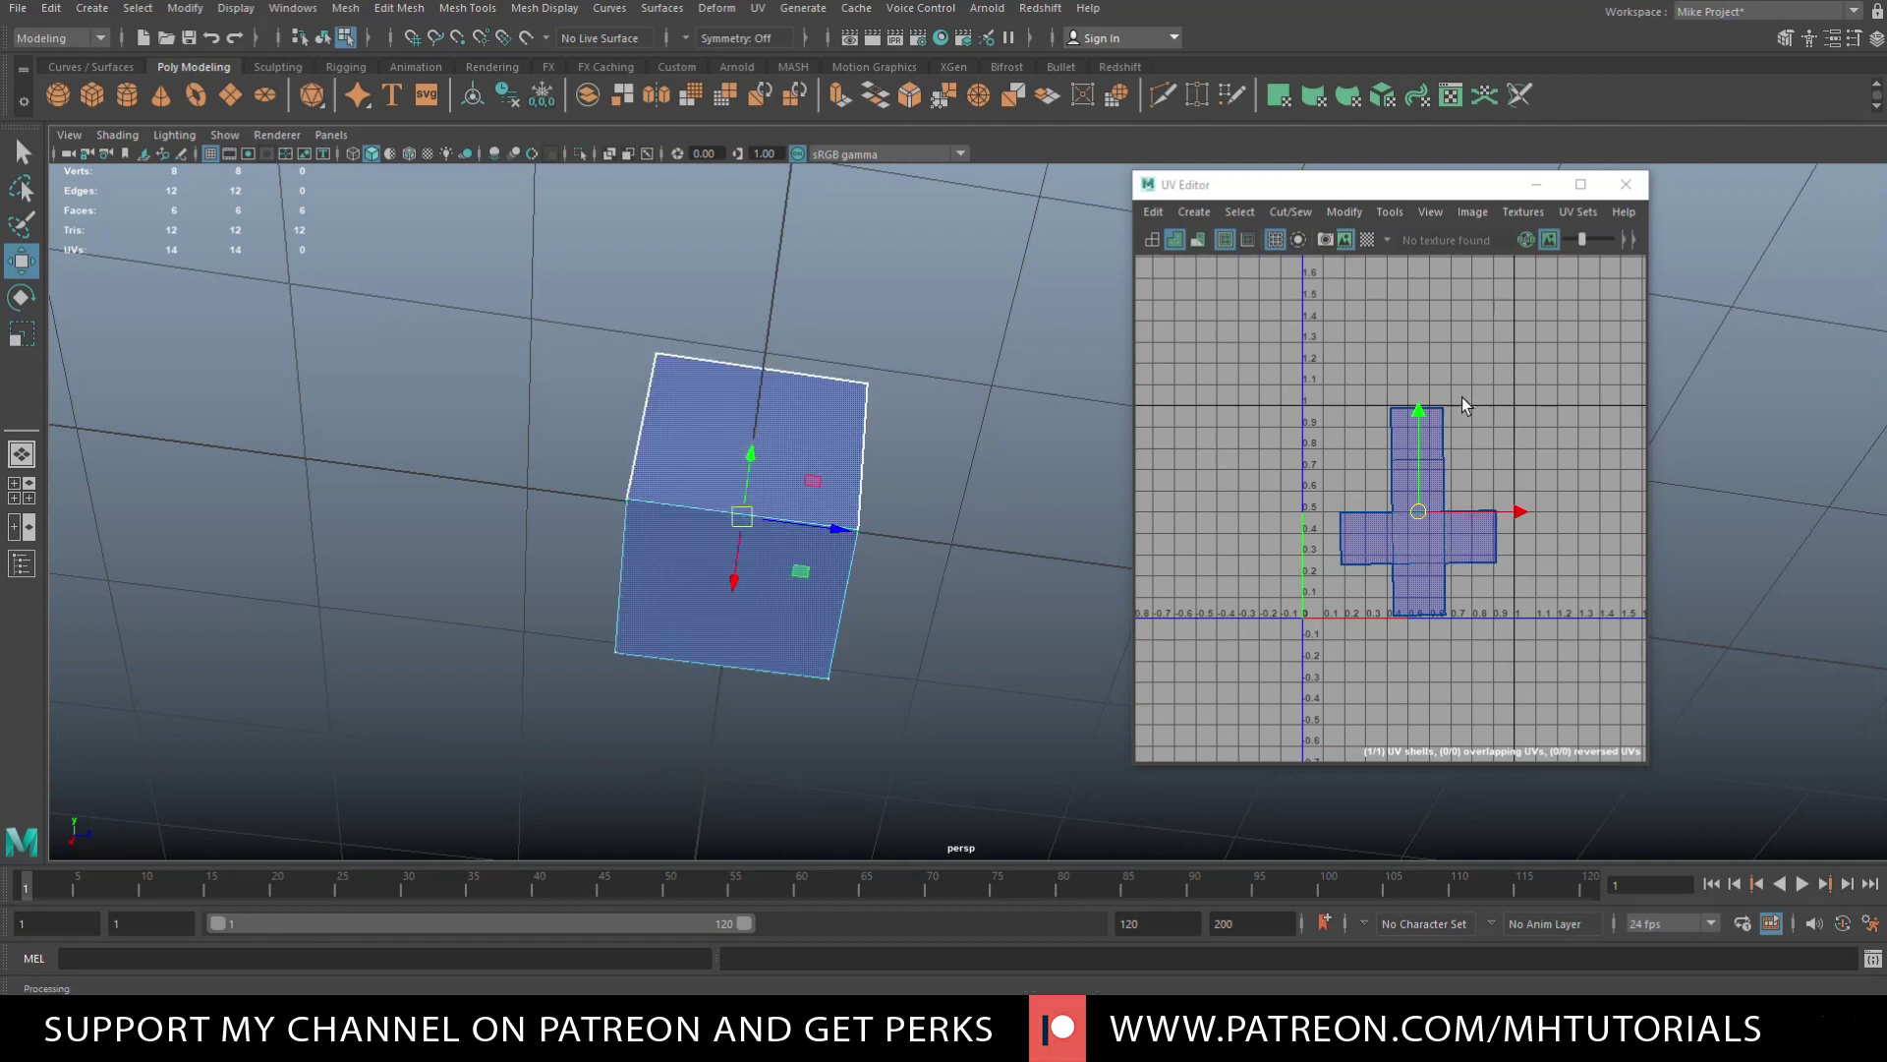
pyautogui.click(1326, 240)
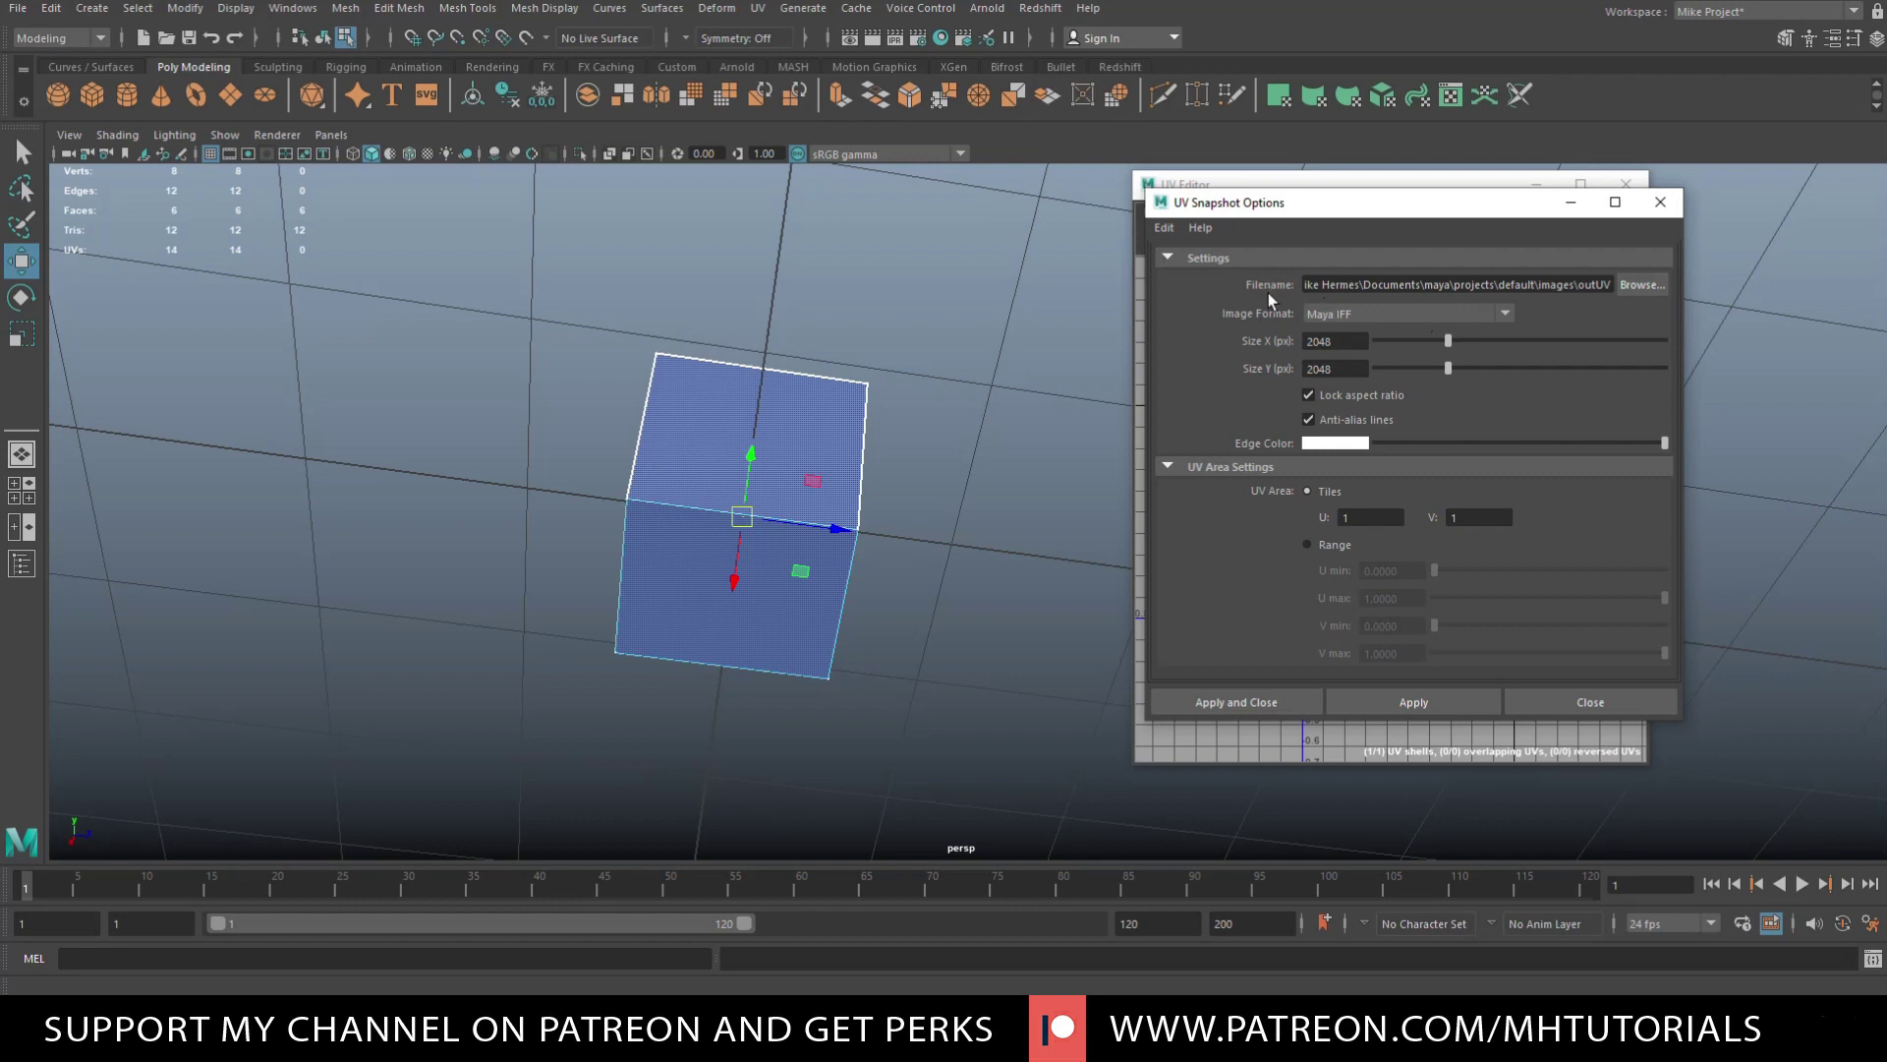
pyautogui.click(1644, 288)
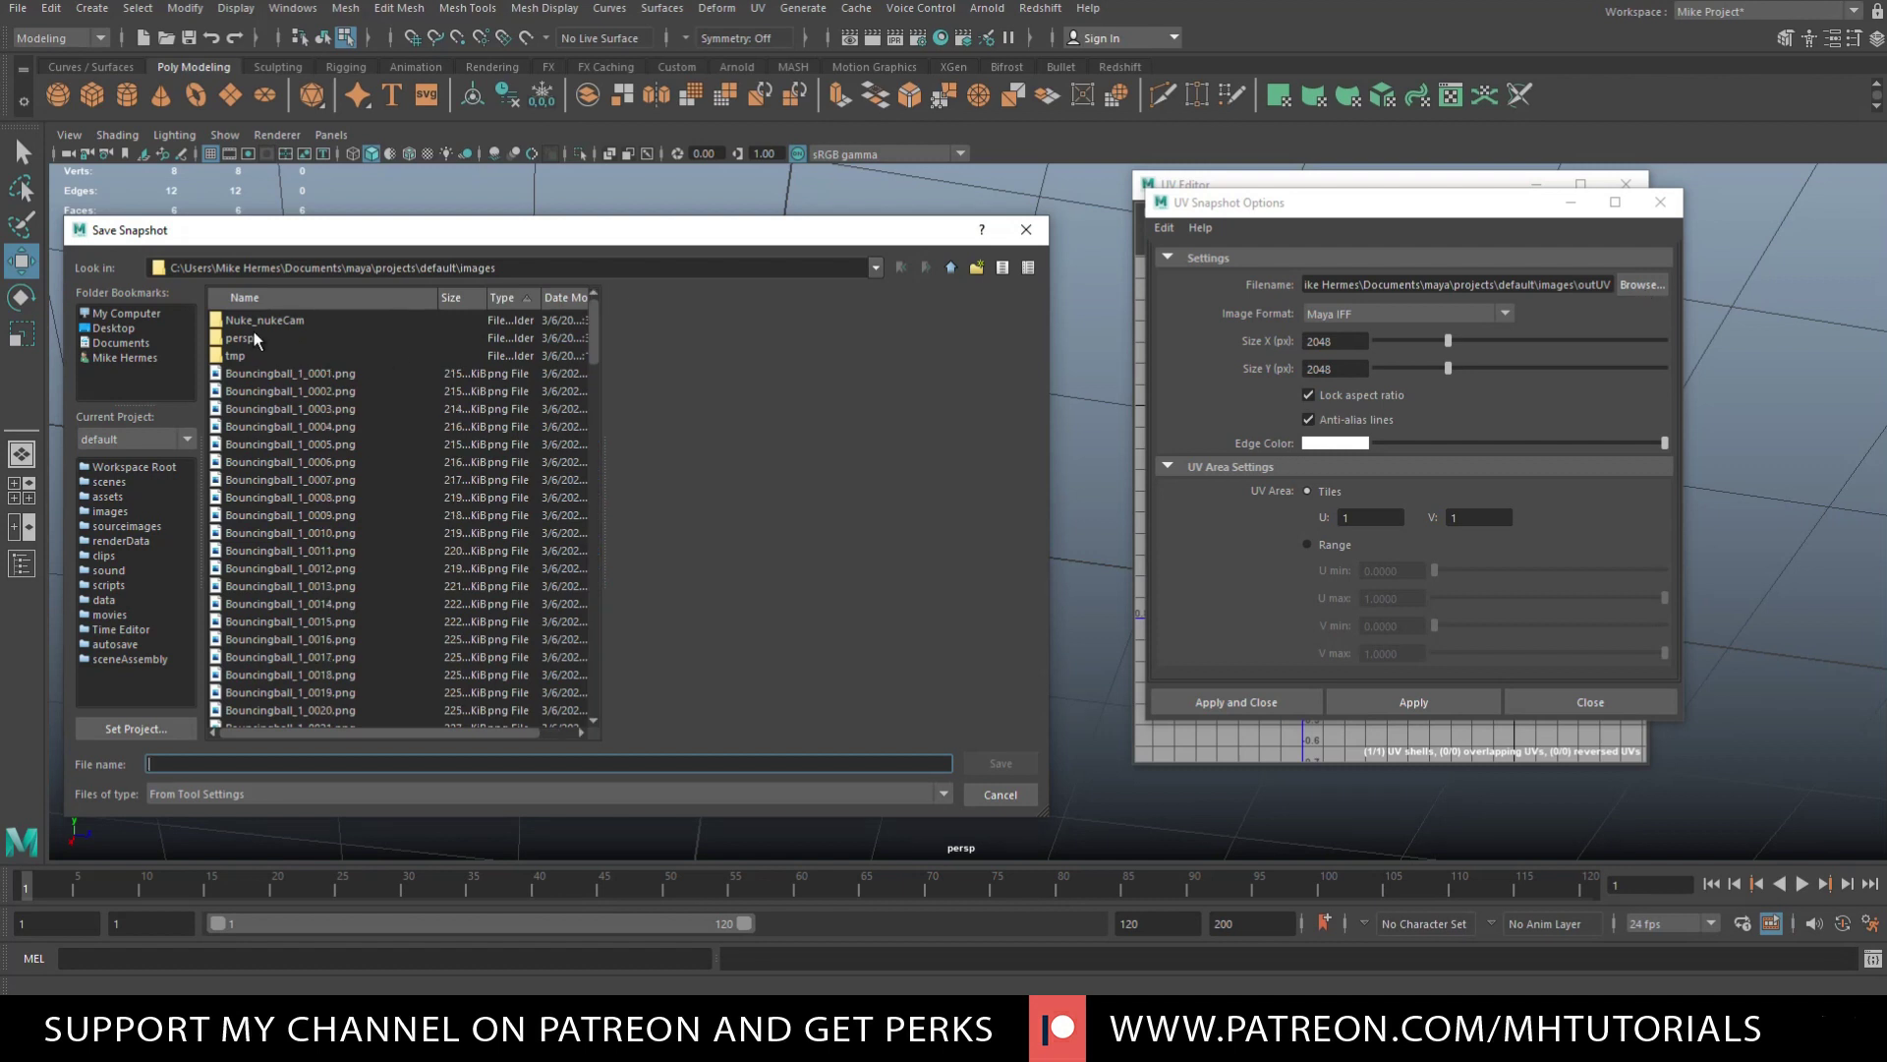
pyautogui.click(135, 328)
pyautogui.click(200, 764)
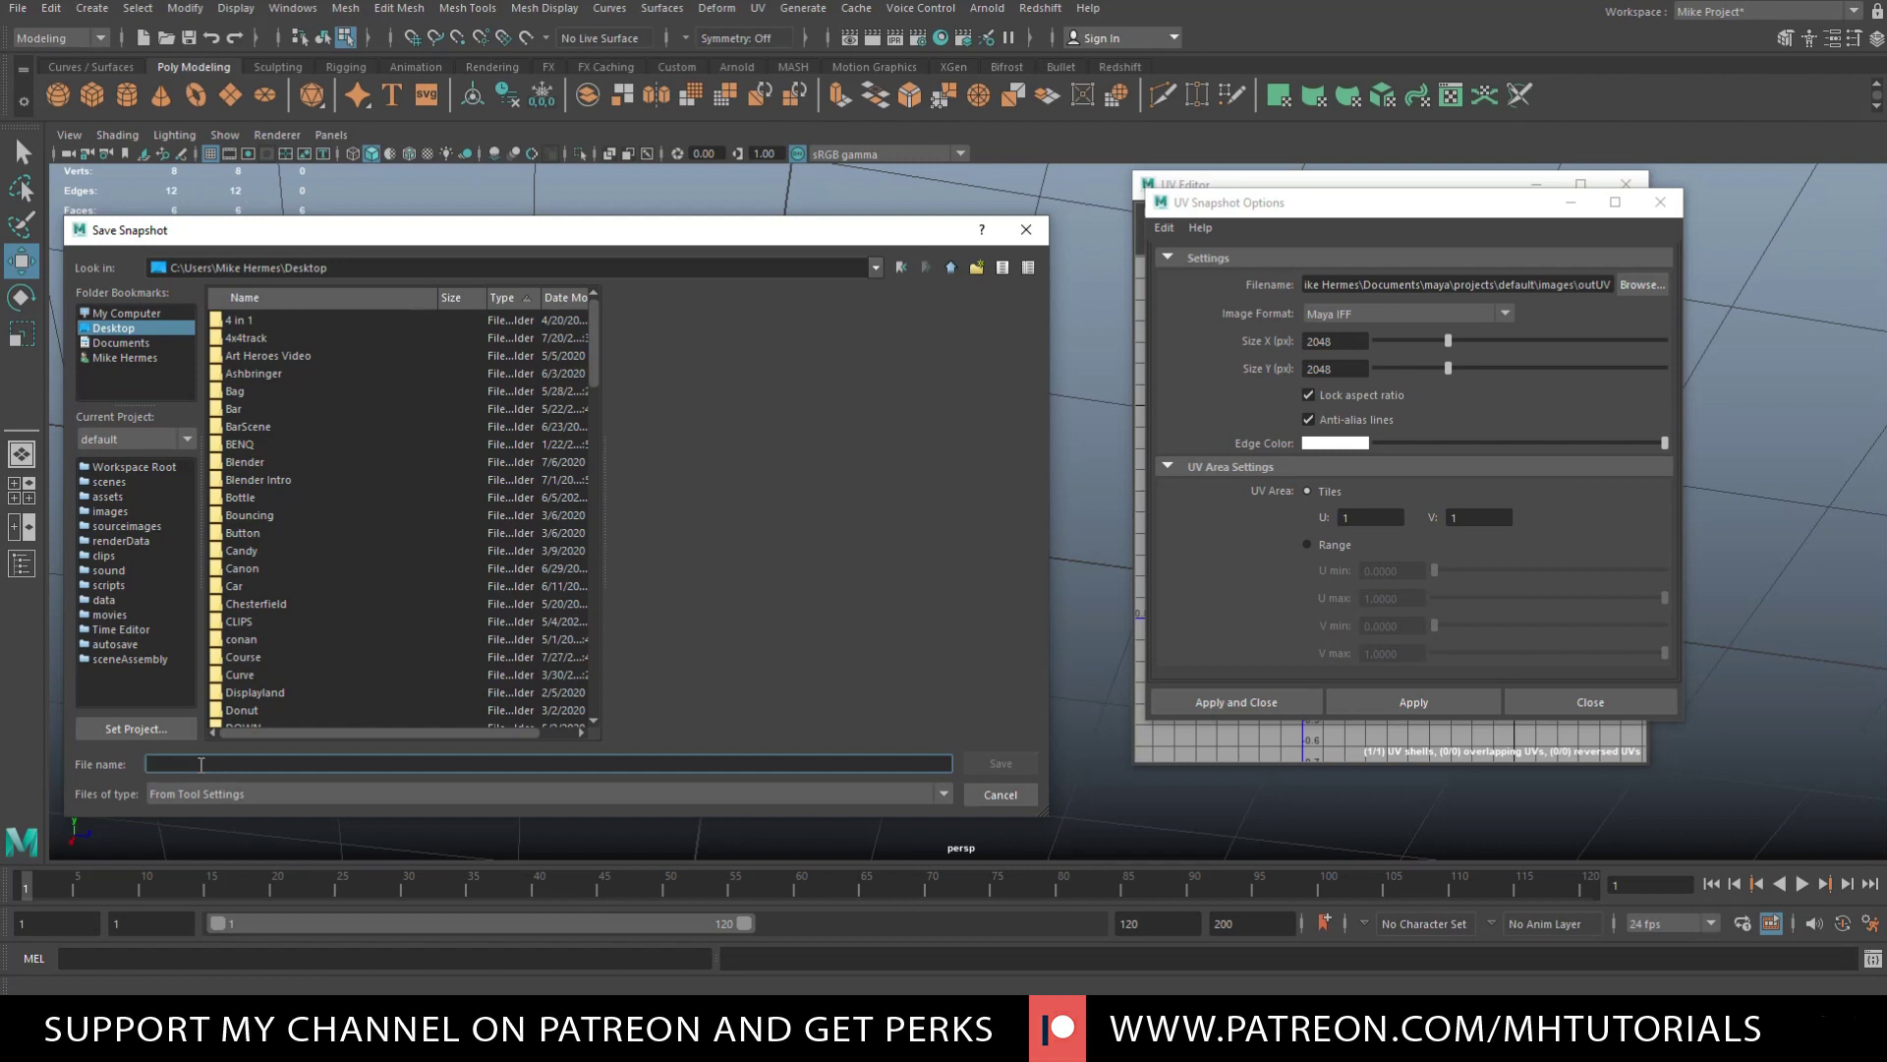
pyautogui.write('outUV')
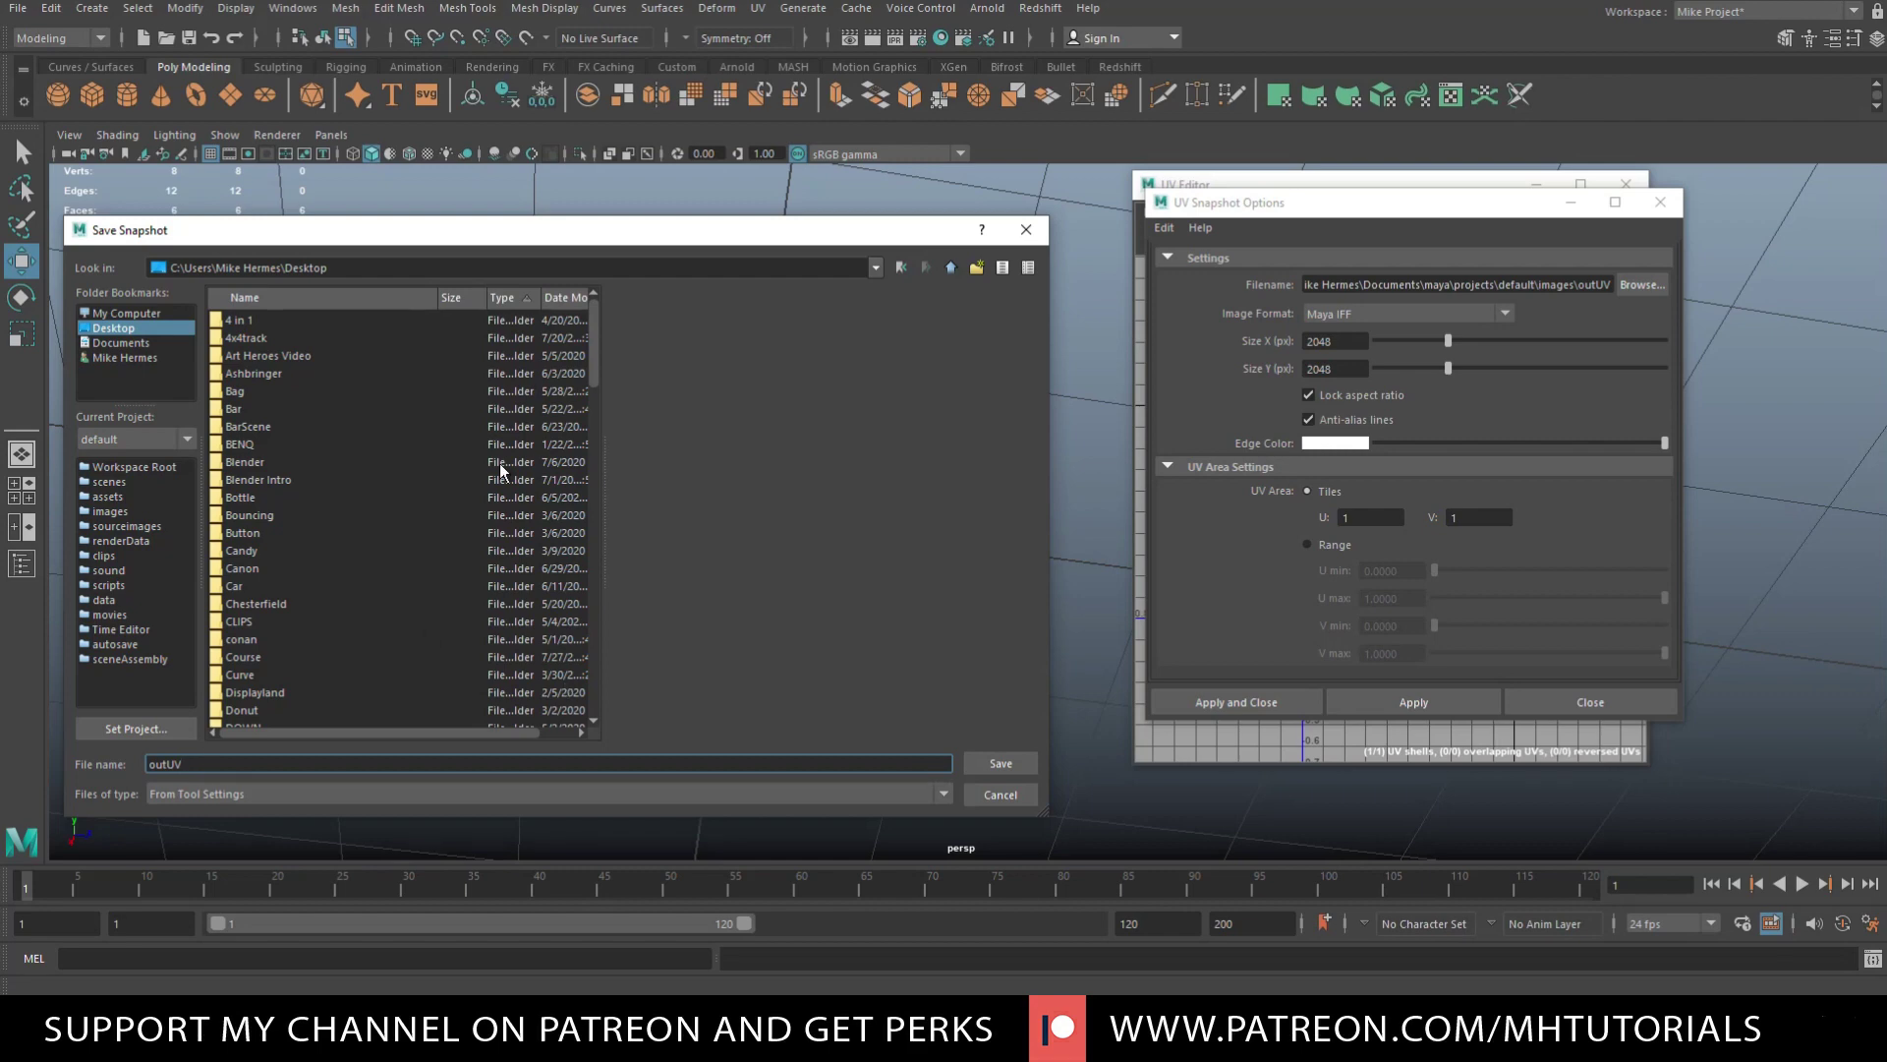
pyautogui.click(1000, 765)
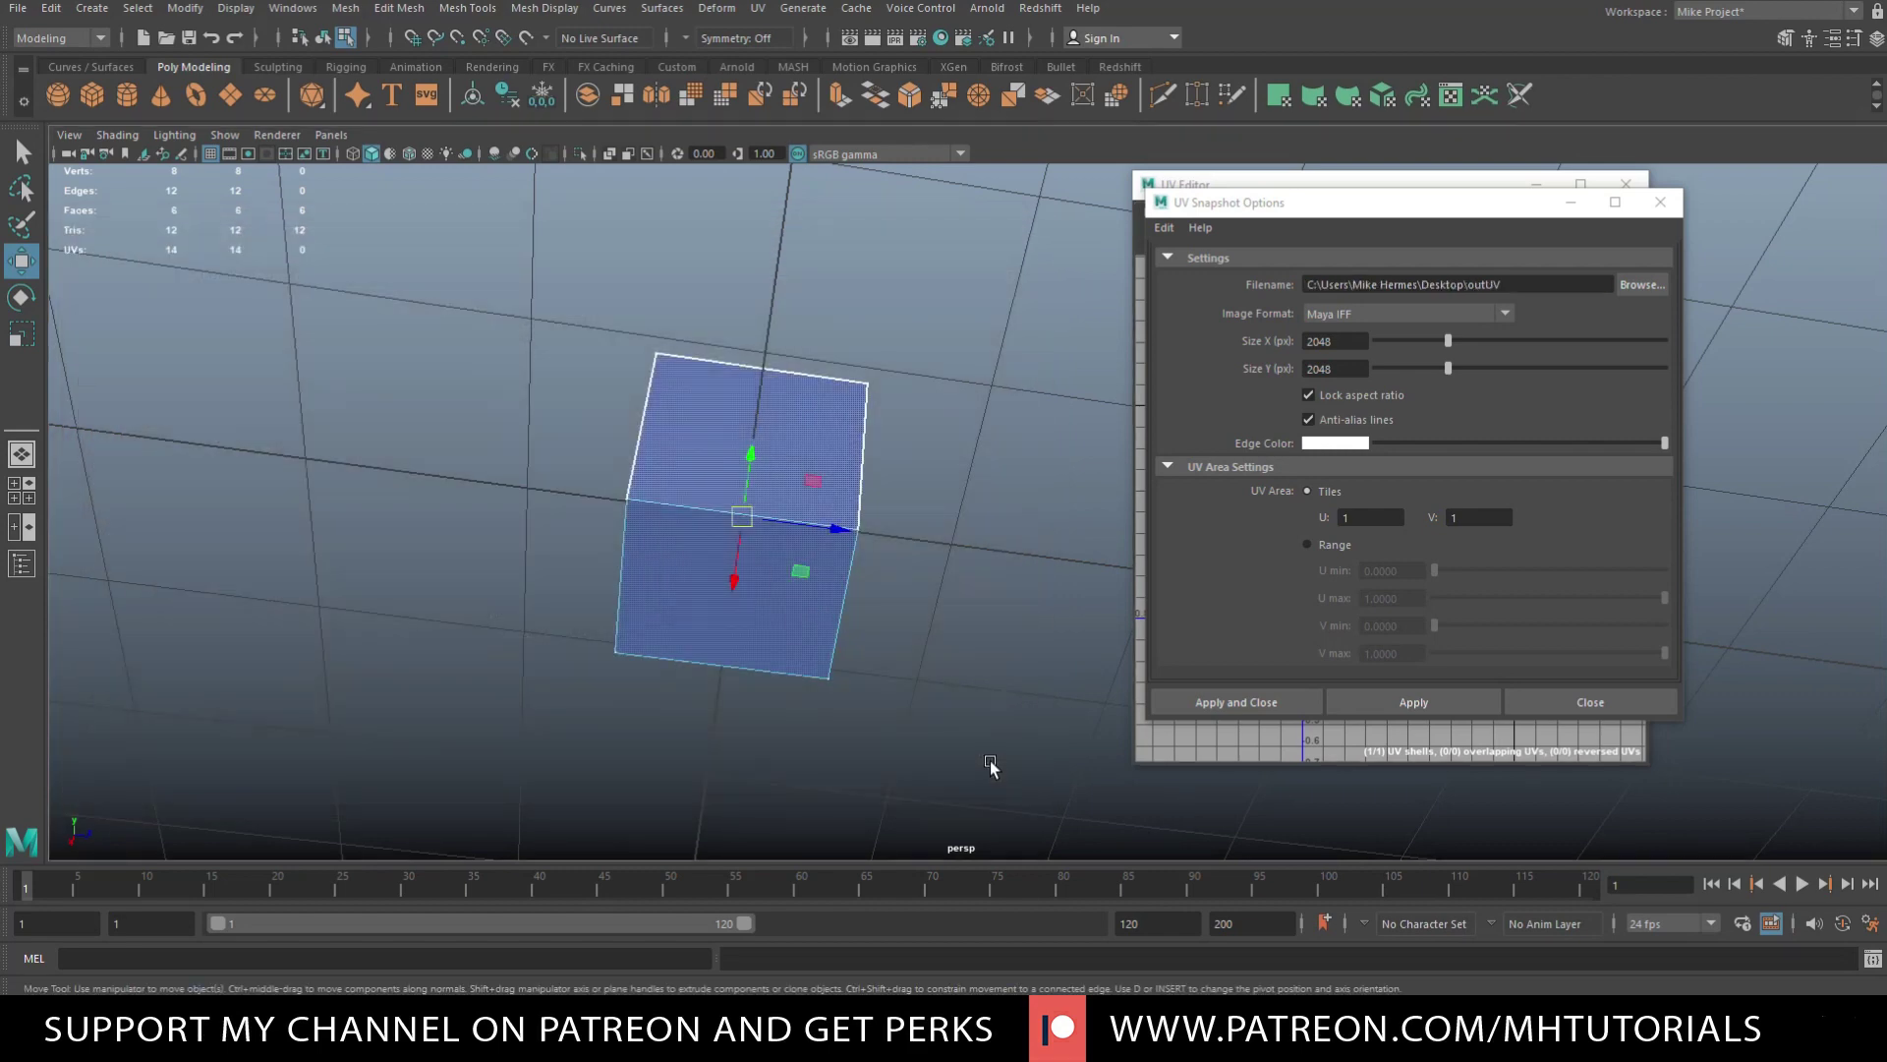
# - Set the snapshot's image format to JPEG and export the UV snapshot, closing the options
pyautogui.click(1506, 315)
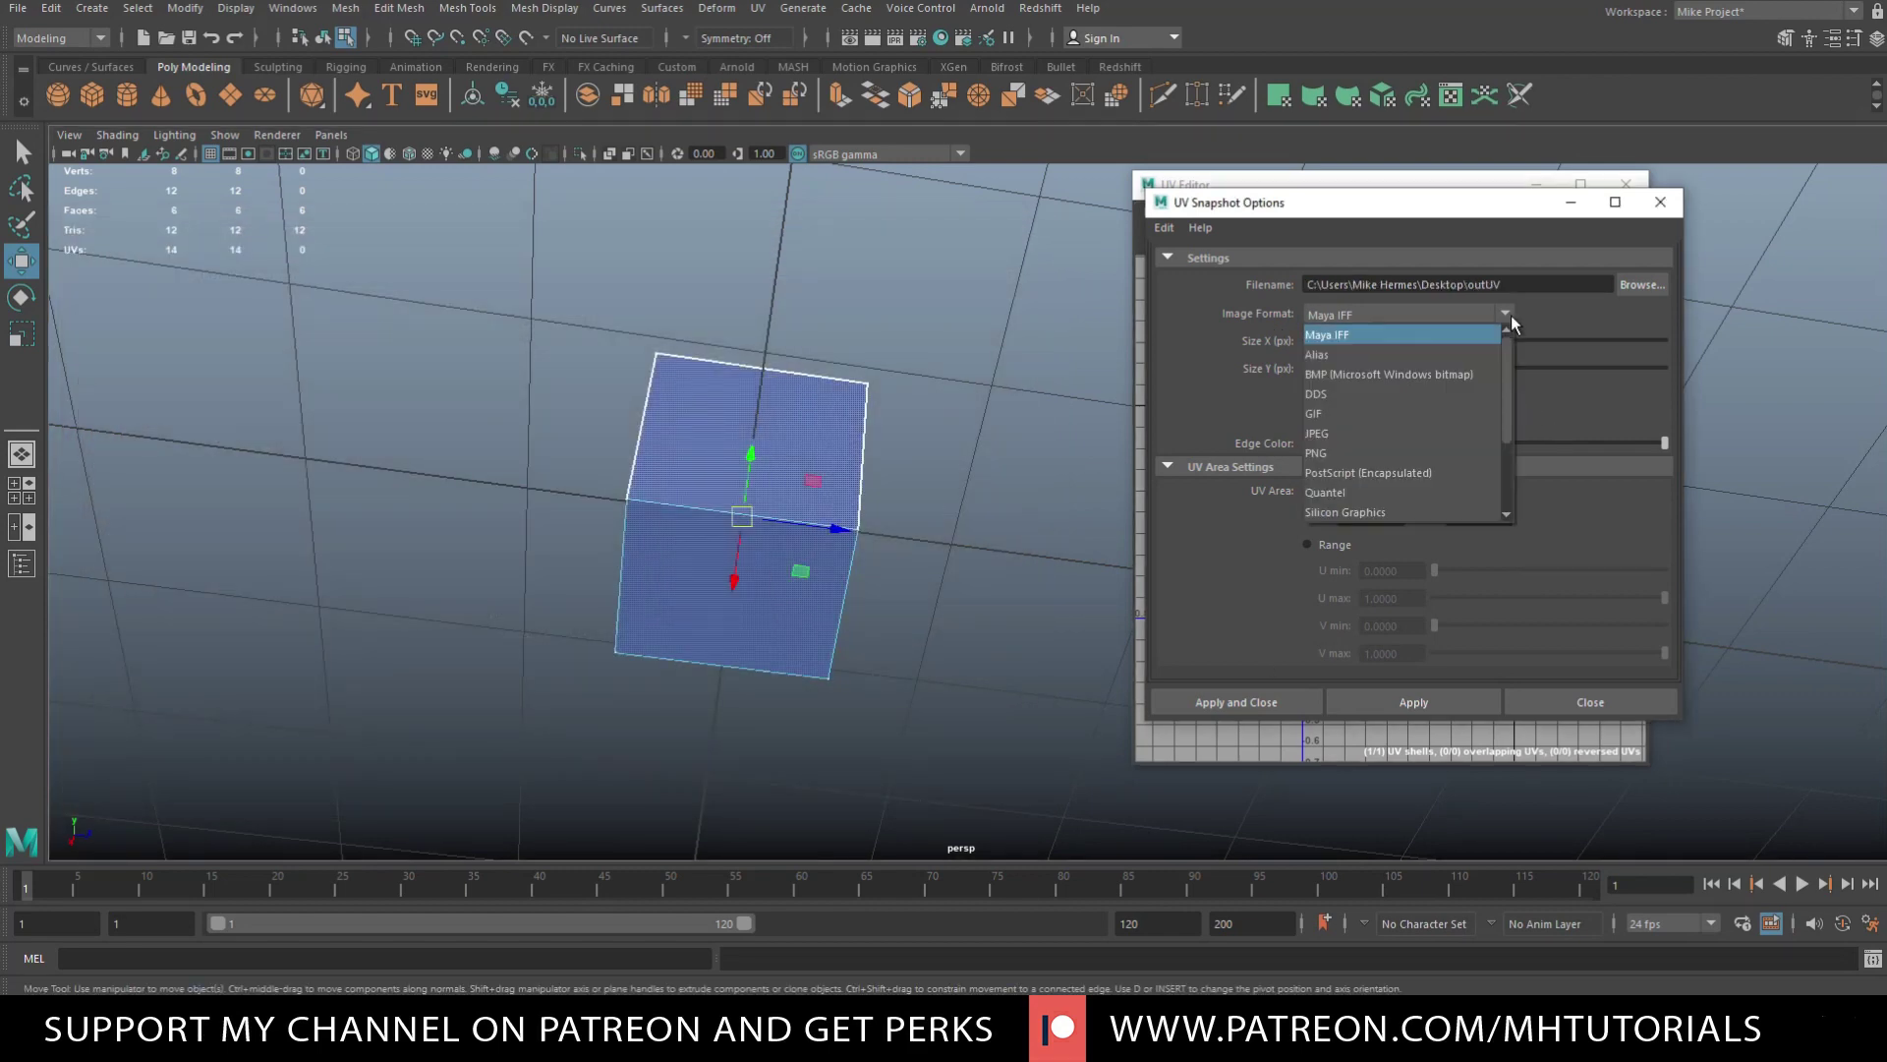
pyautogui.click(1351, 431)
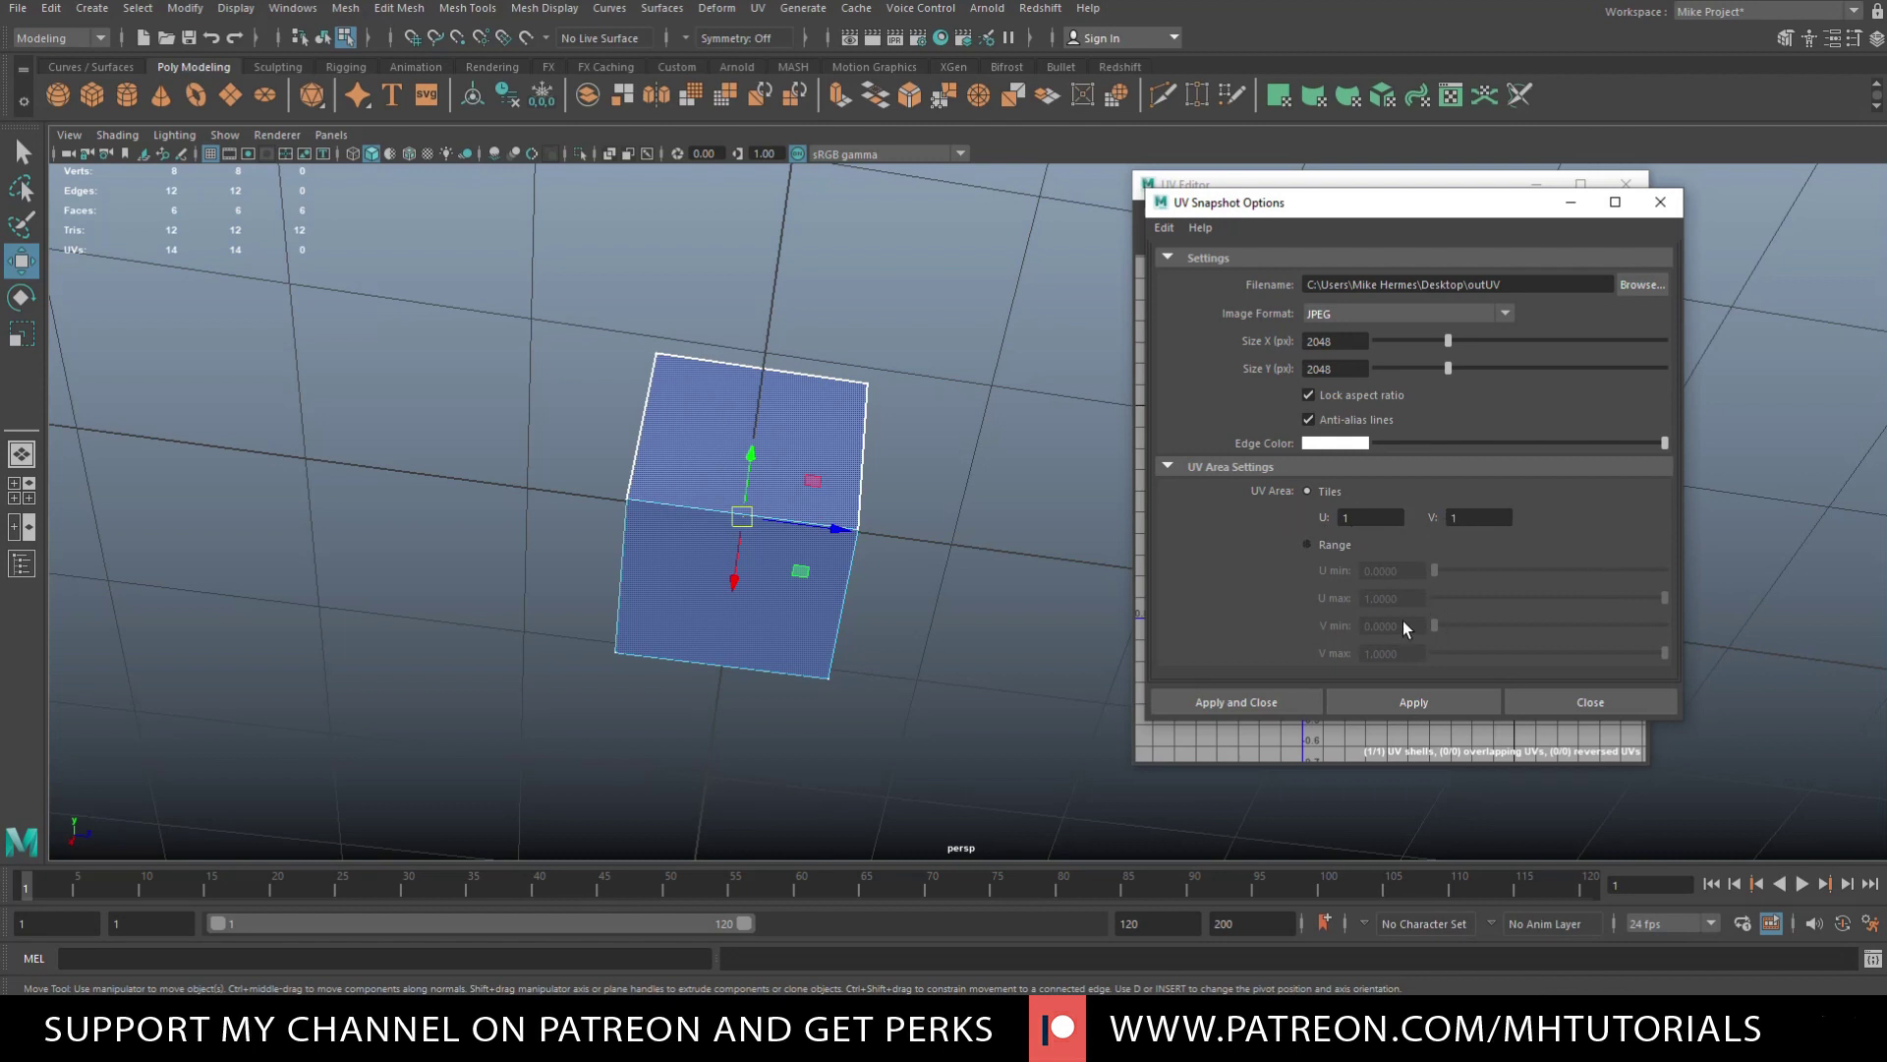
pyautogui.click(1240, 702)
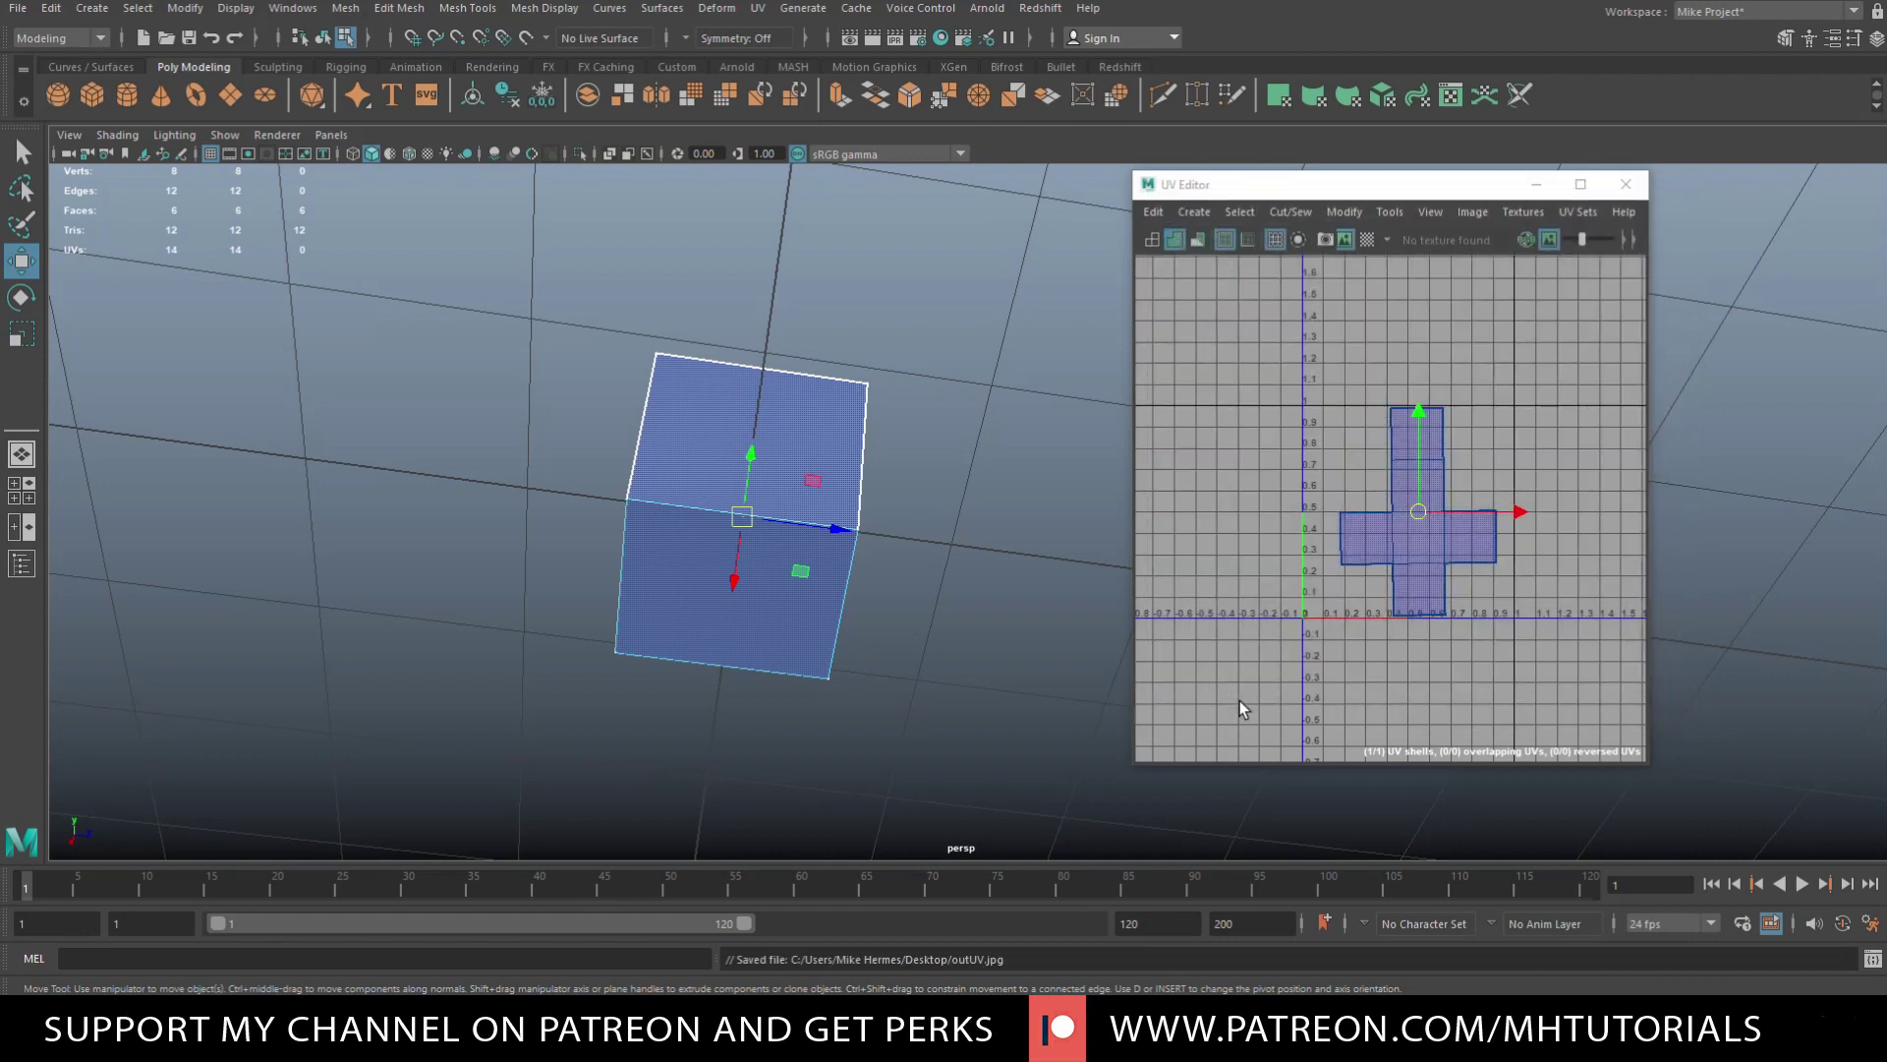